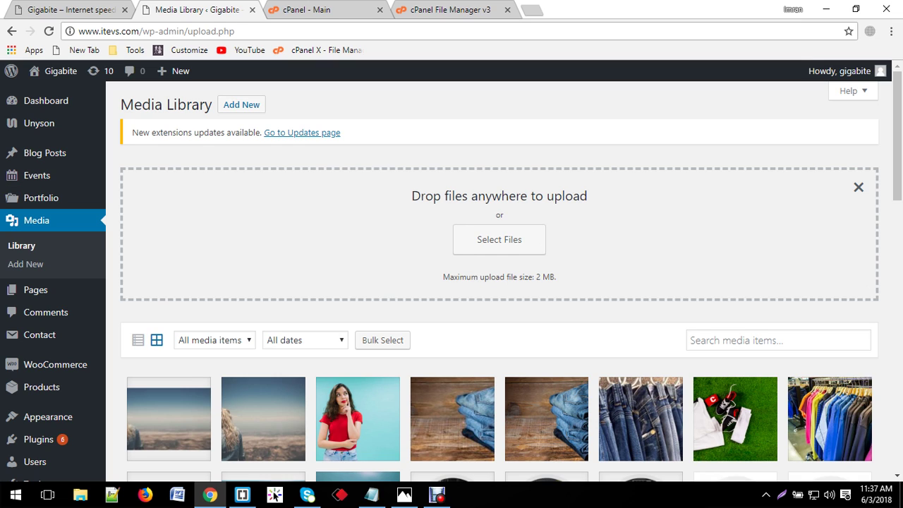
- Check the maximum upload file size stated in the Media Library's upload area
drag(556, 276, 442, 277)
drag(555, 276, 442, 276)
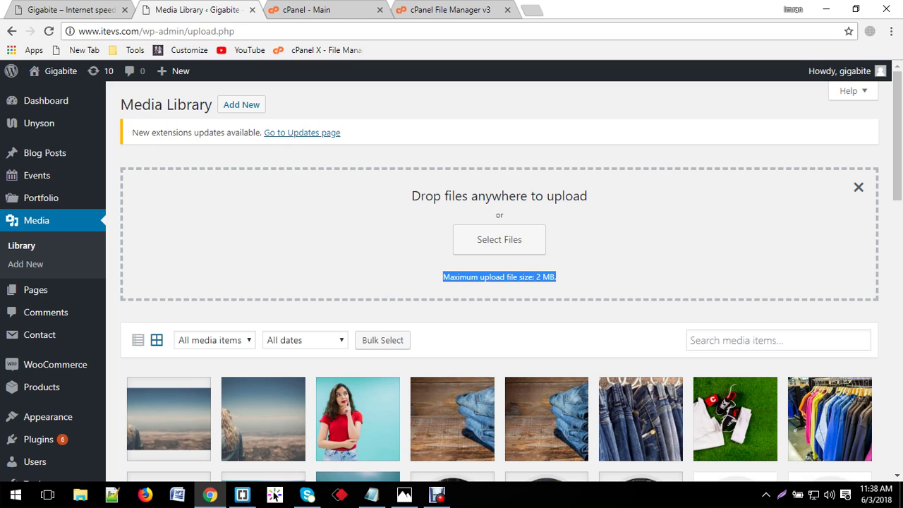
click(443, 276)
- Switch to the cPanel main page and open File Manager at the home directory
click(313, 10)
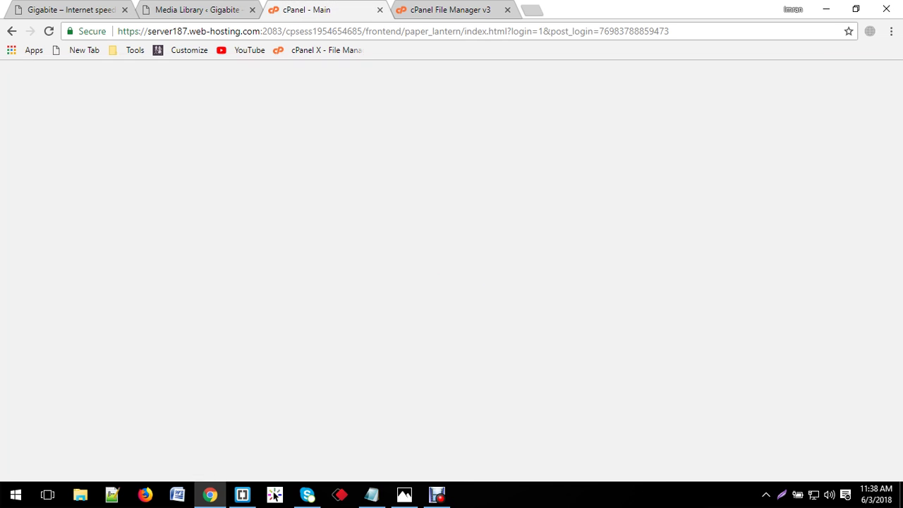
click(450, 10)
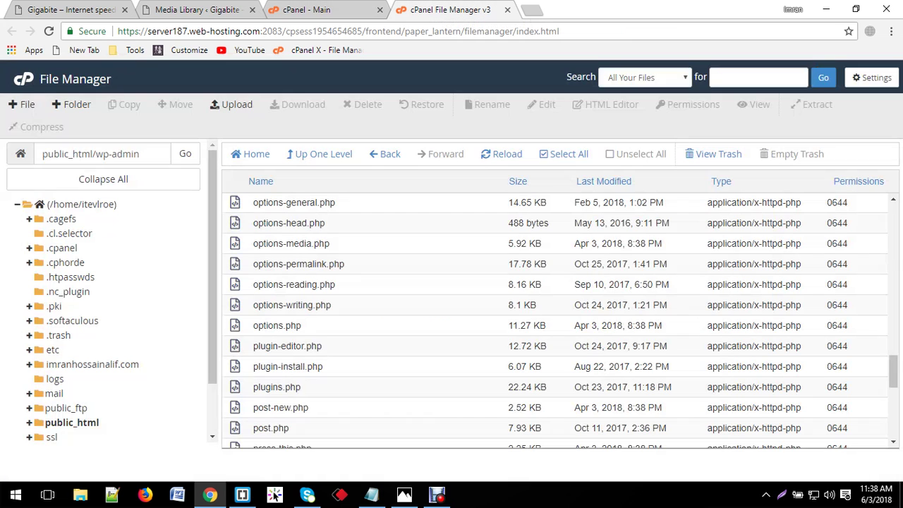
click(324, 10)
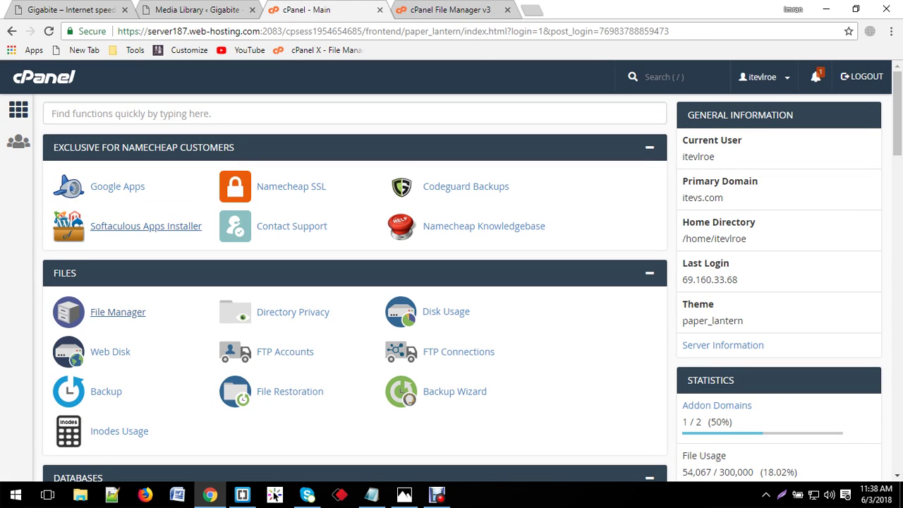
click(118, 312)
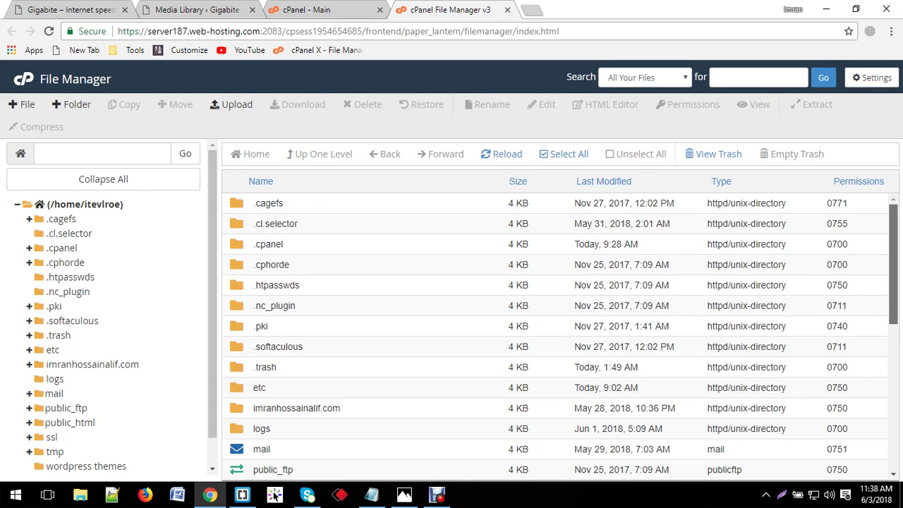
- Open the public_html folder and go into its wp-admin subfolder
scroll(561, 337, down, 1)
scroll(561, 337, down, 1)
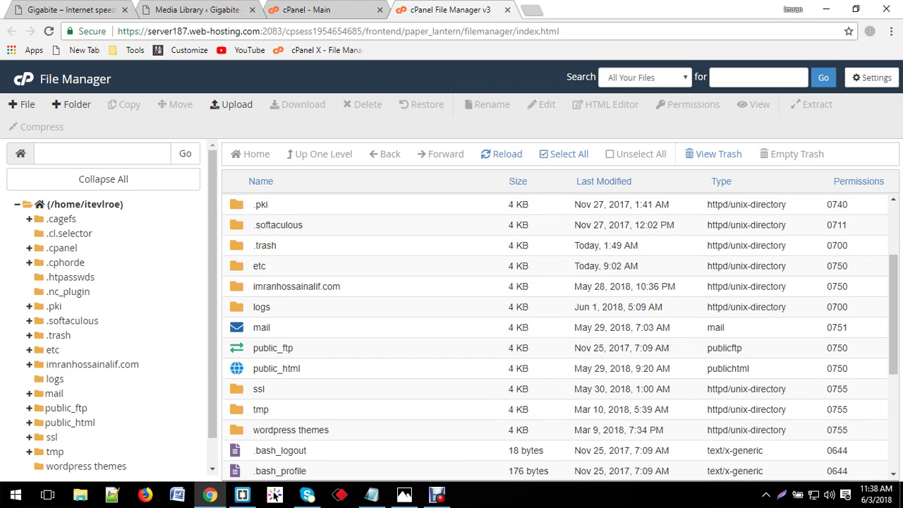
double_click(276, 368)
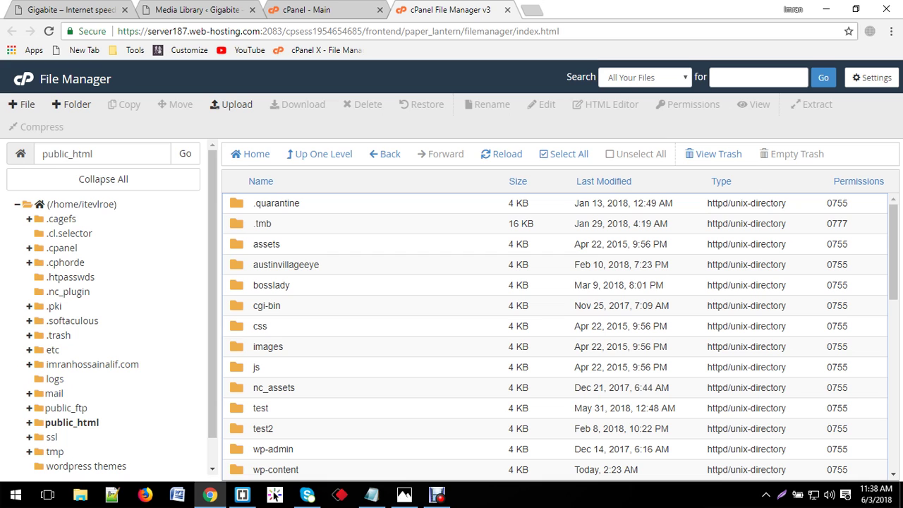
scroll(893, 246, down, 2)
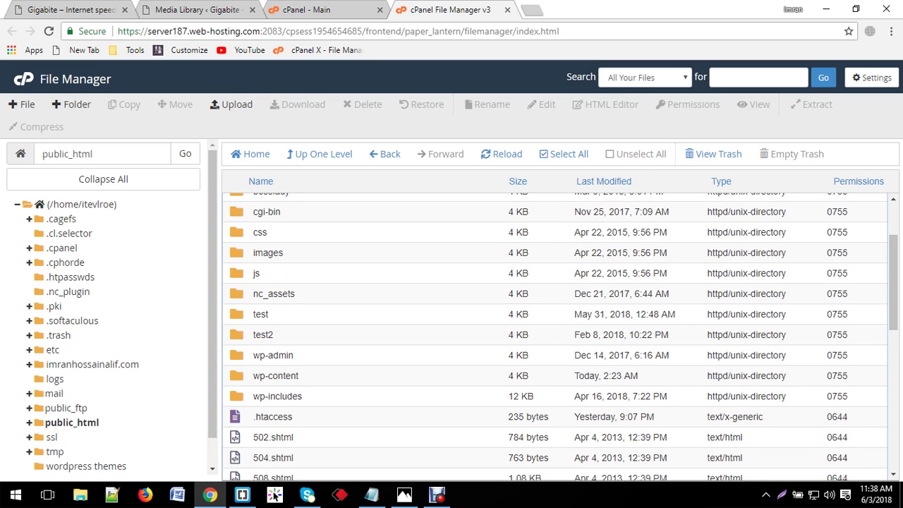
click(274, 355)
double_click(274, 355)
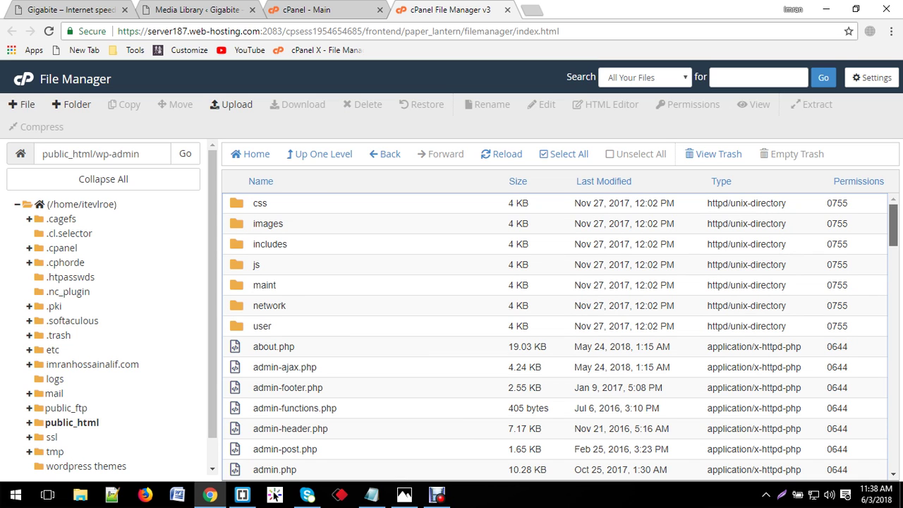
- Search the wp-admin file list for an existing php.ini file
scroll(892, 233, down, 2)
scroll(893, 240, down, 3)
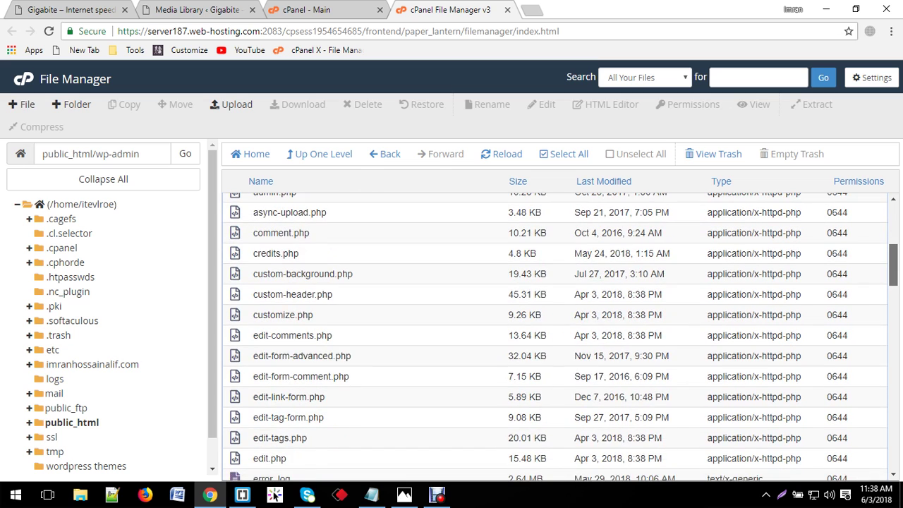
scroll(893, 240, up, 3)
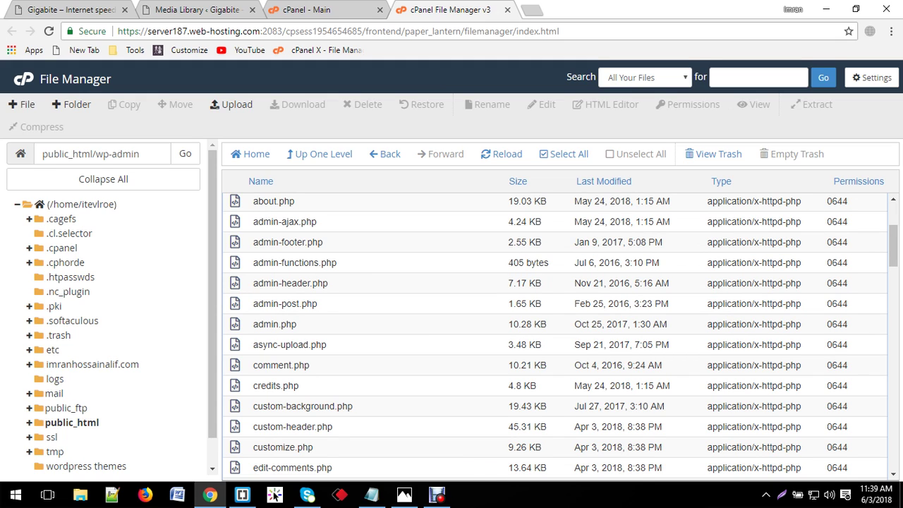
key(ctrl+f)
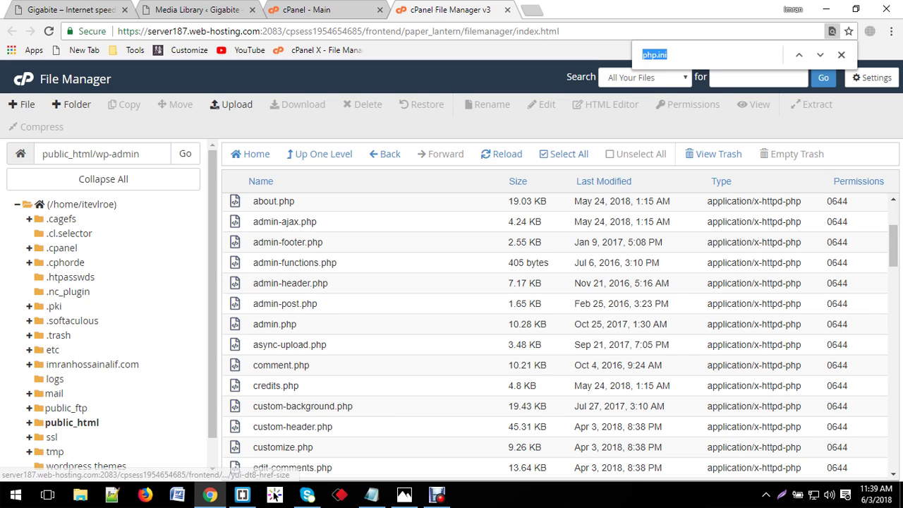
click(667, 54)
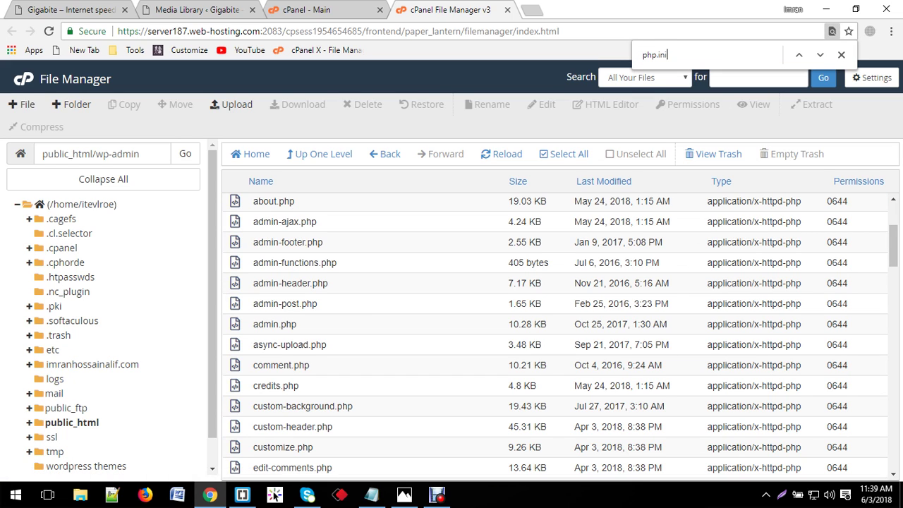
key(Return)
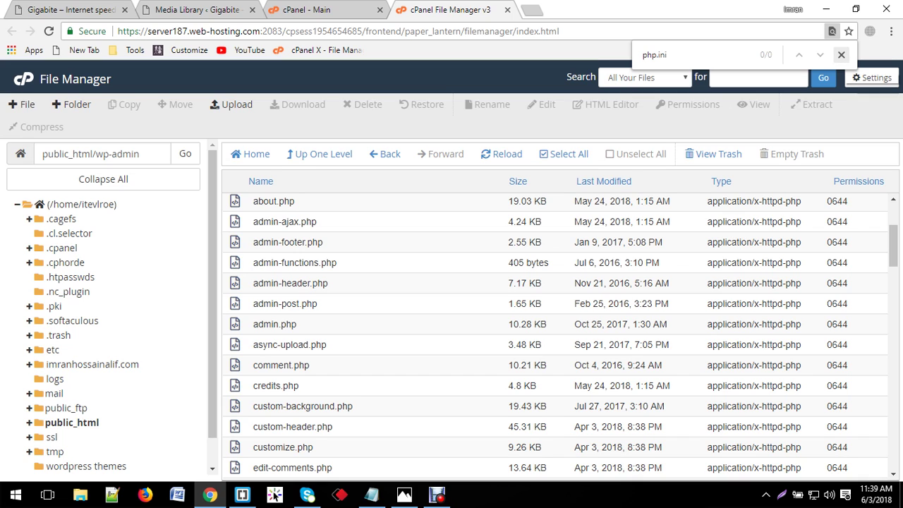
click(840, 54)
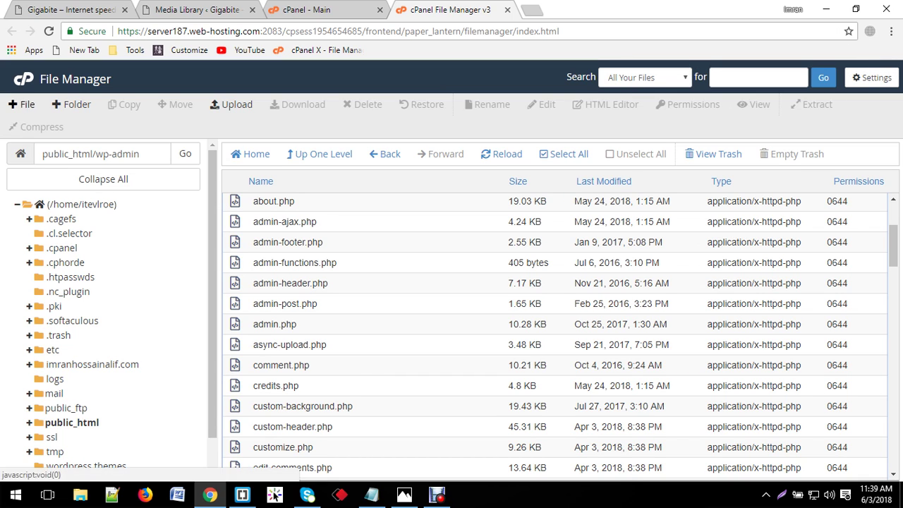
- Create a new file named php.ini in /public_html/wp-admin
click(21, 104)
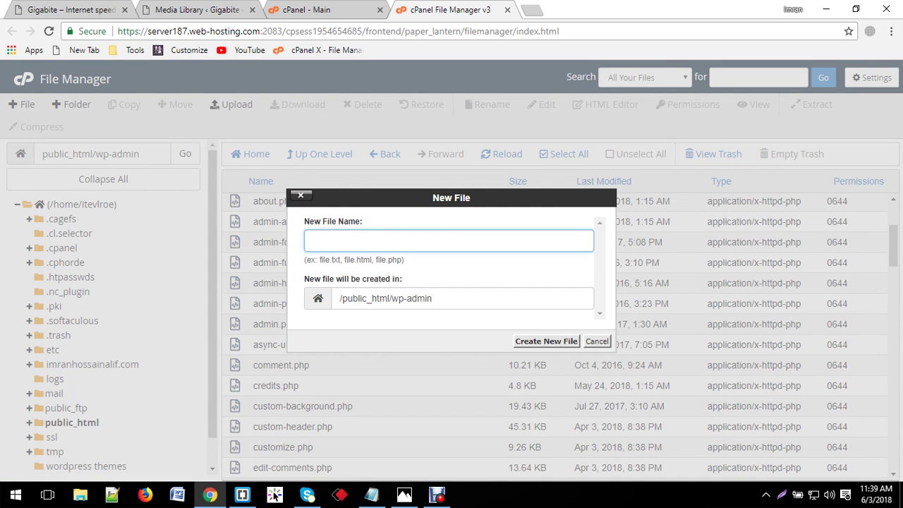
text(php.ini)
key(Return)
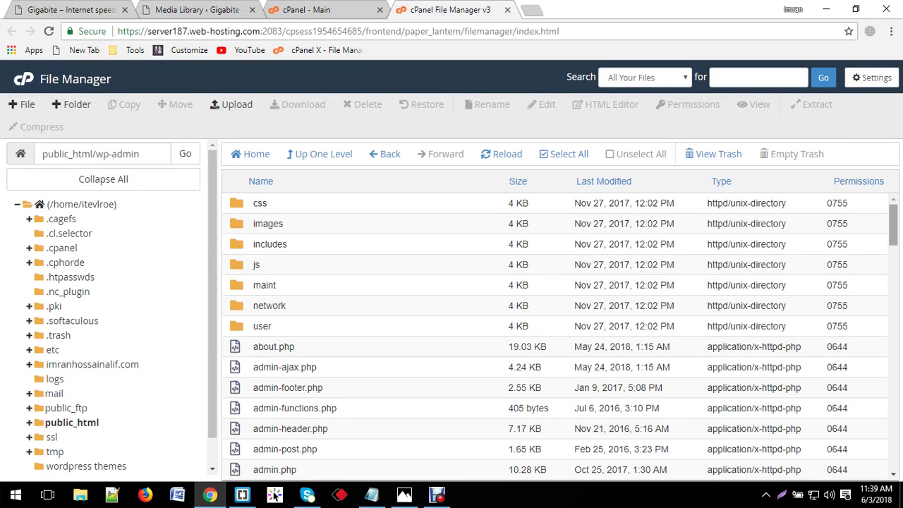
- Find php.ini in the wp-admin file list and open it for editing in the code editor
scroll(555, 337, down, 5)
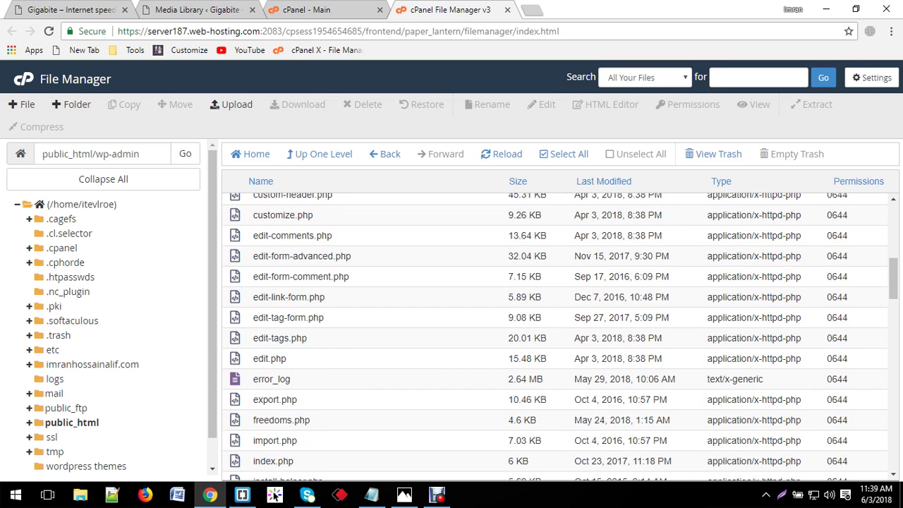
key(ctrl+f)
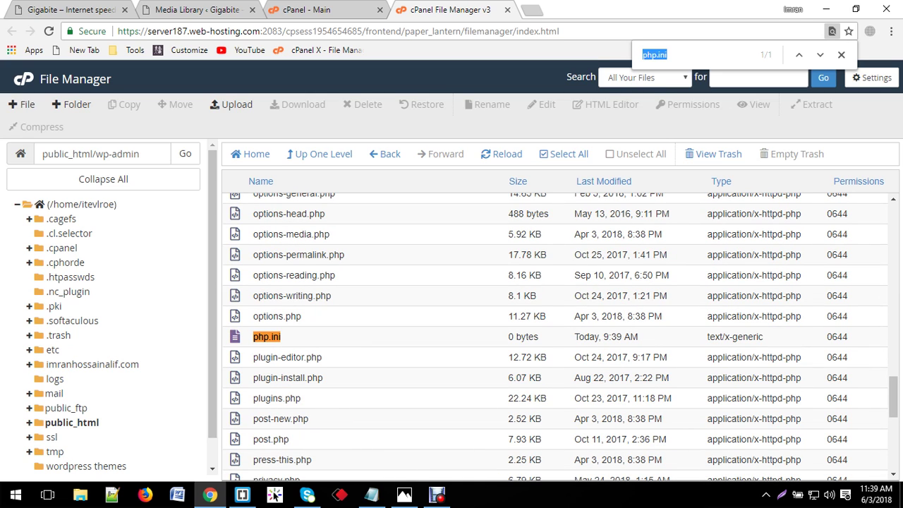
double_click(266, 336)
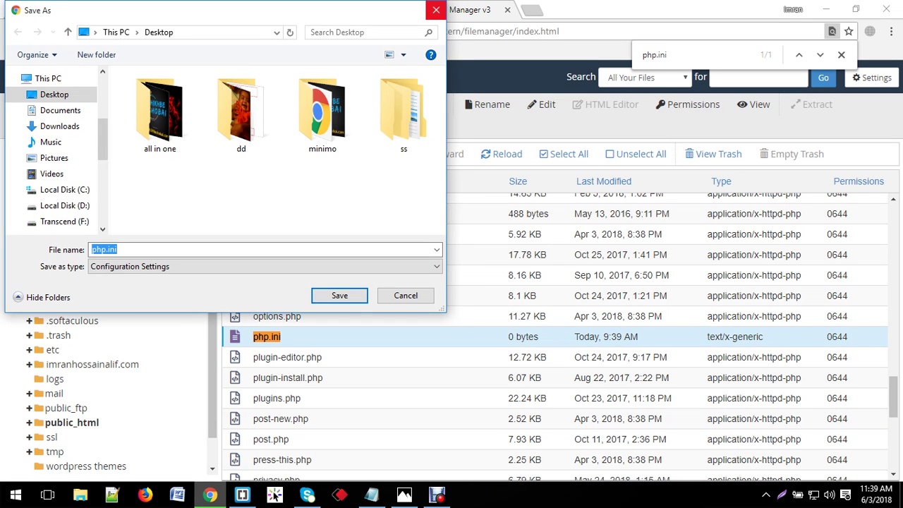
click(436, 10)
right_click(304, 337)
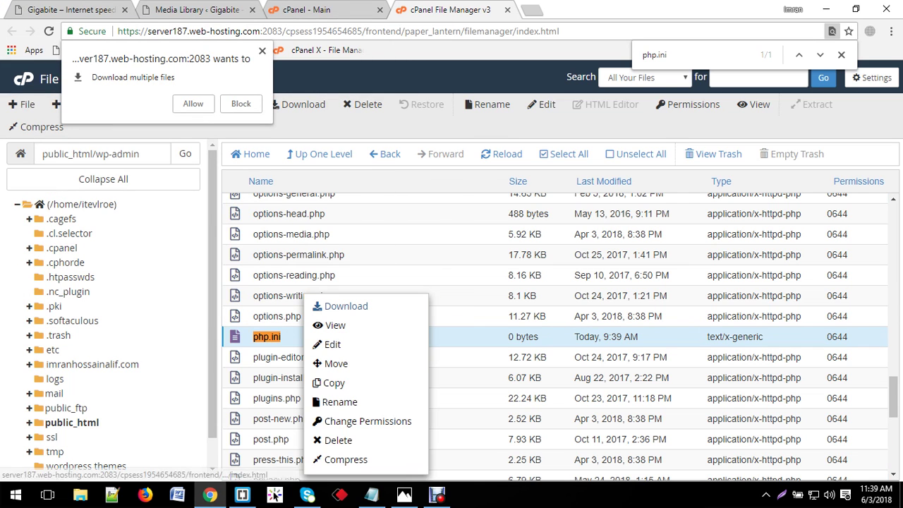
click(332, 344)
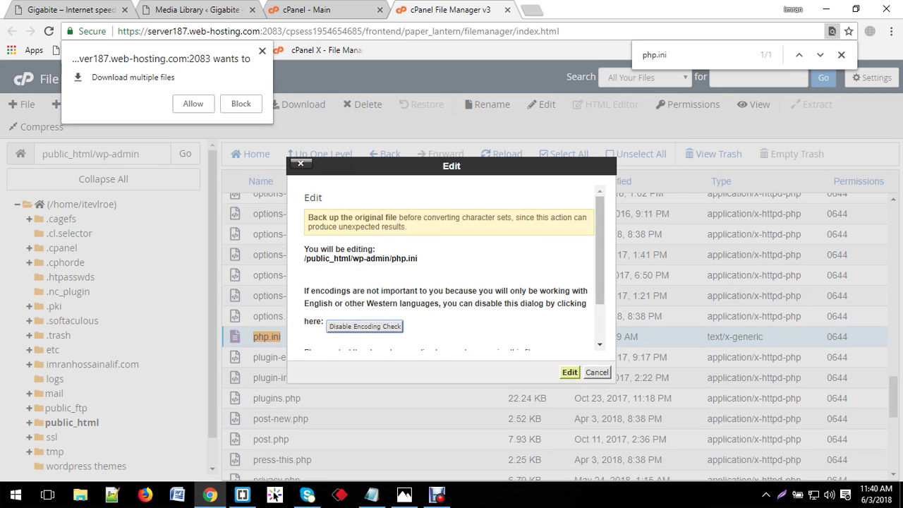
click(569, 372)
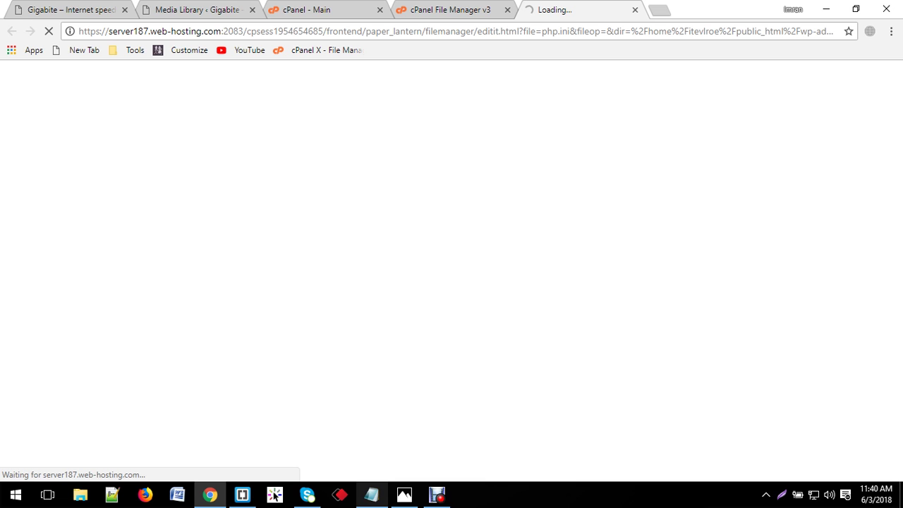
- Switch to the Notepad file "copying" and copy the five setting lines listed for the php.ini file
key(alt+Tab)
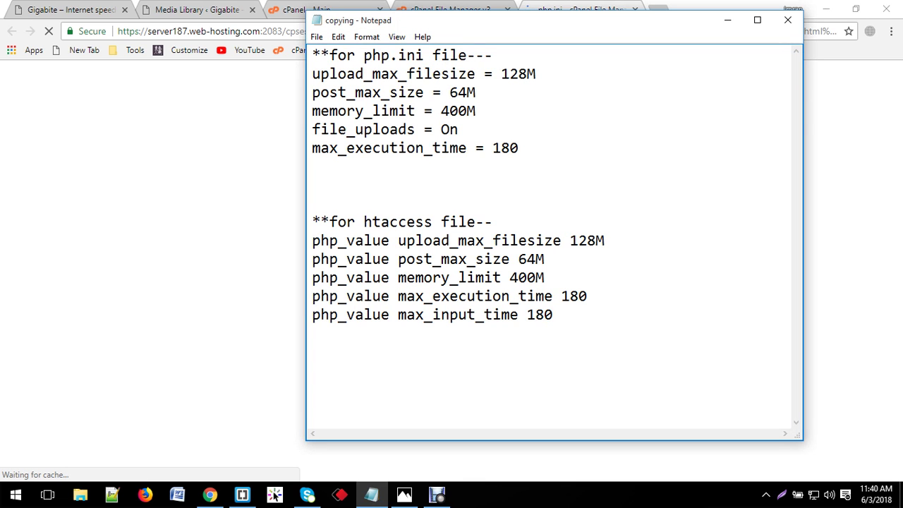
click(441, 55)
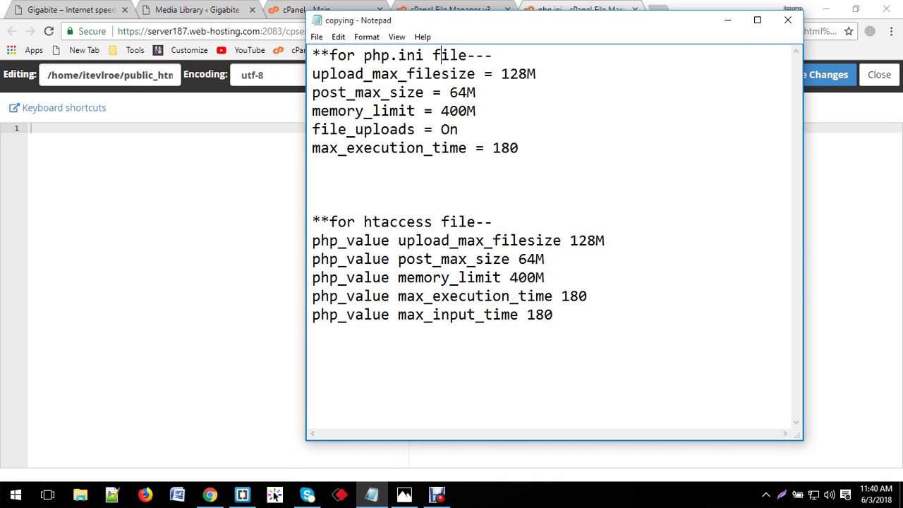
drag(519, 148, 312, 74)
key(ctrl+c)
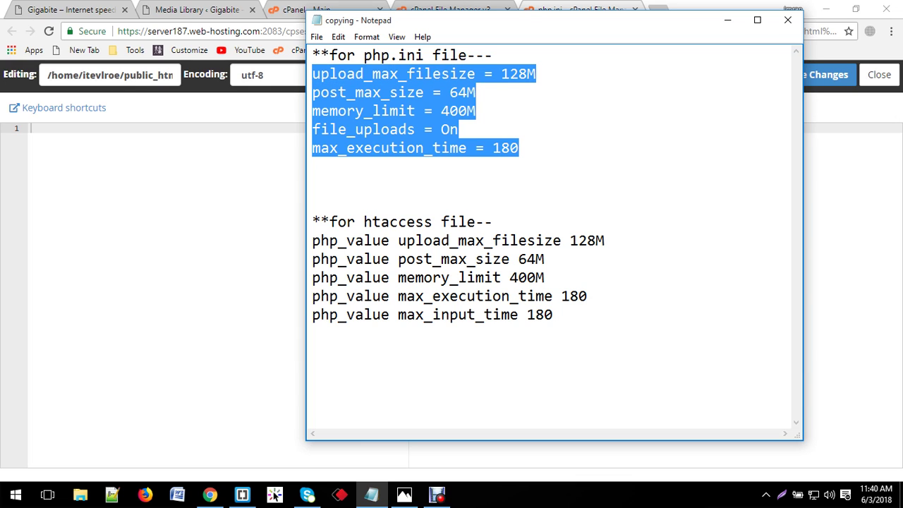
click(312, 184)
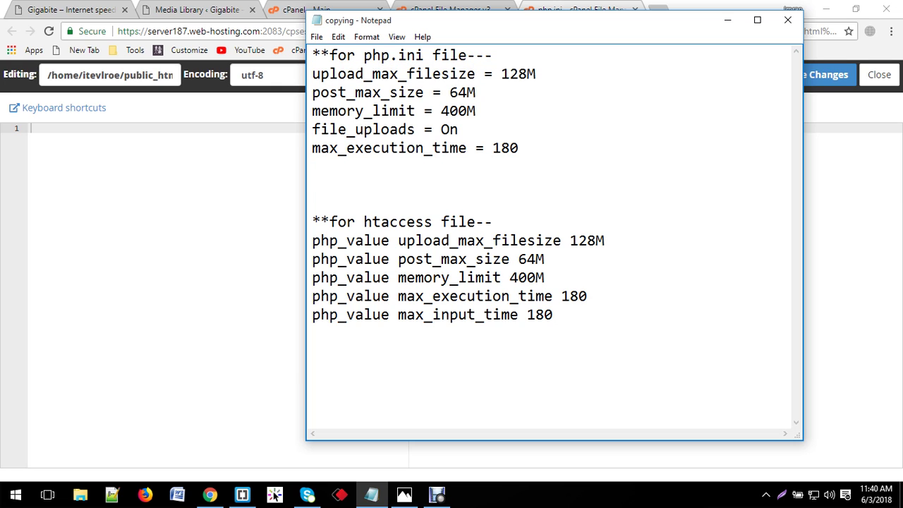
- Paste upload_max_filesize = 128M, post_max_size = 64M, memory_limit = 400M, file_uploads = On and max_execution_time = 180 into php.ini and save it
click(727, 19)
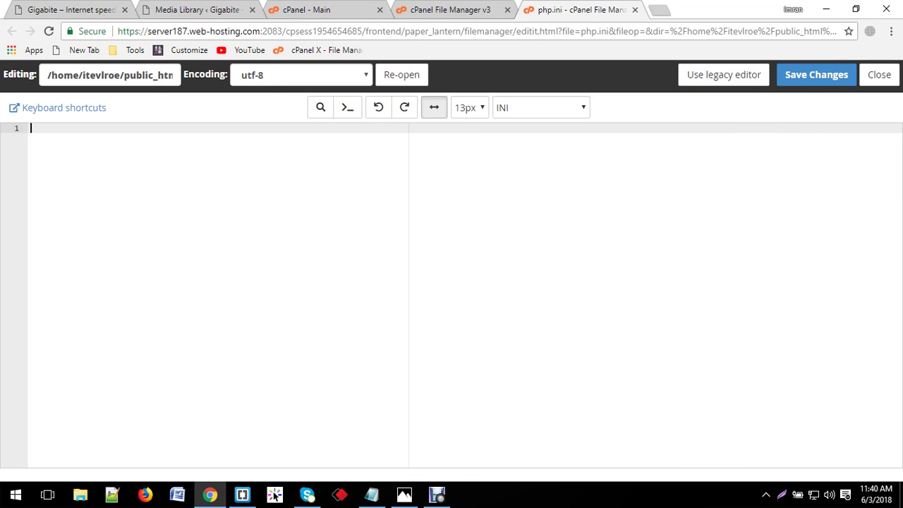
key(ctrl+v)
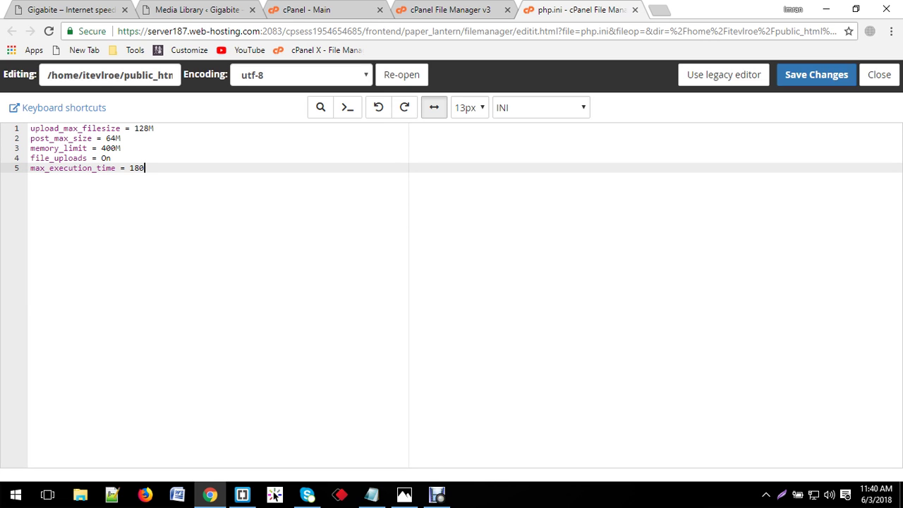
click(811, 76)
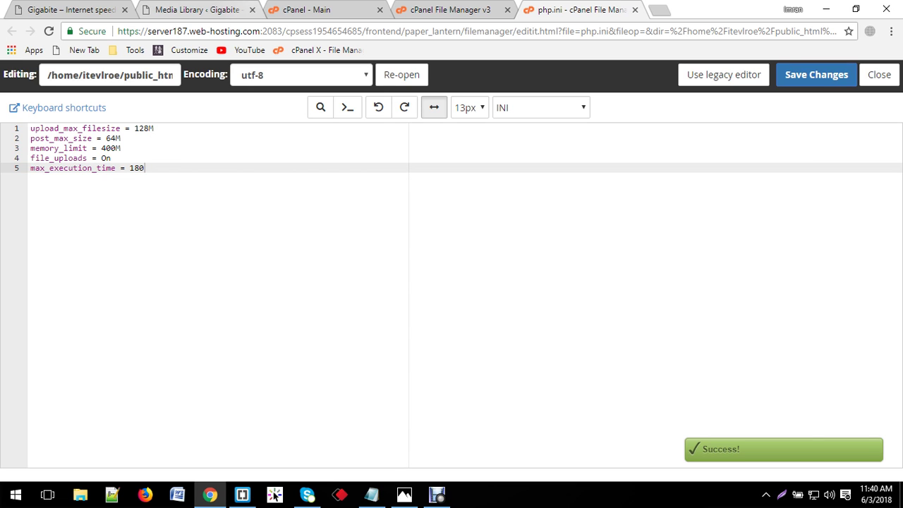
- Reload the WordPress Media Library and reopen its upload area to check the maximum upload file size
click(198, 10)
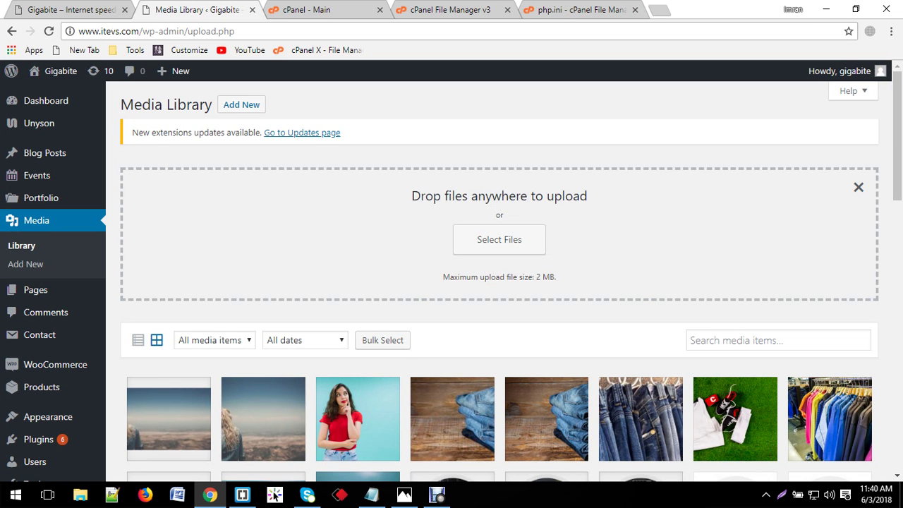
key(ctrl+l)
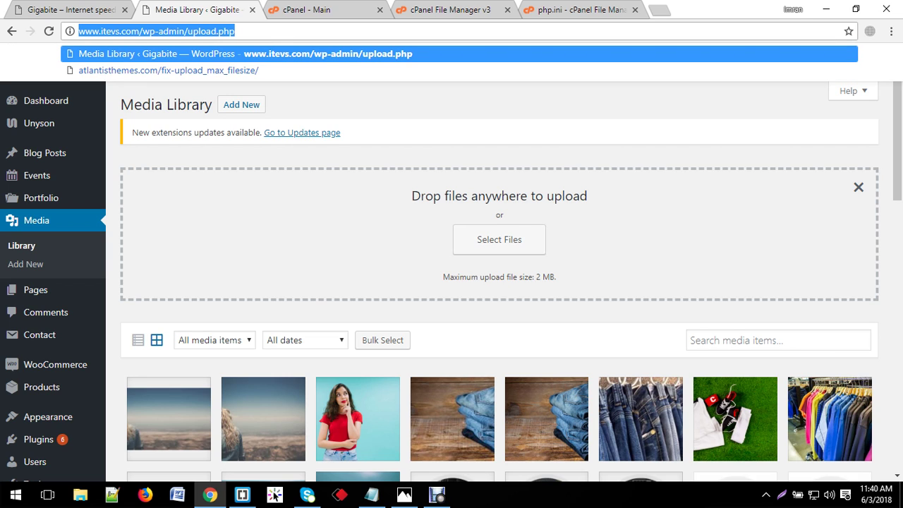
key(Return)
drag(554, 276, 442, 277)
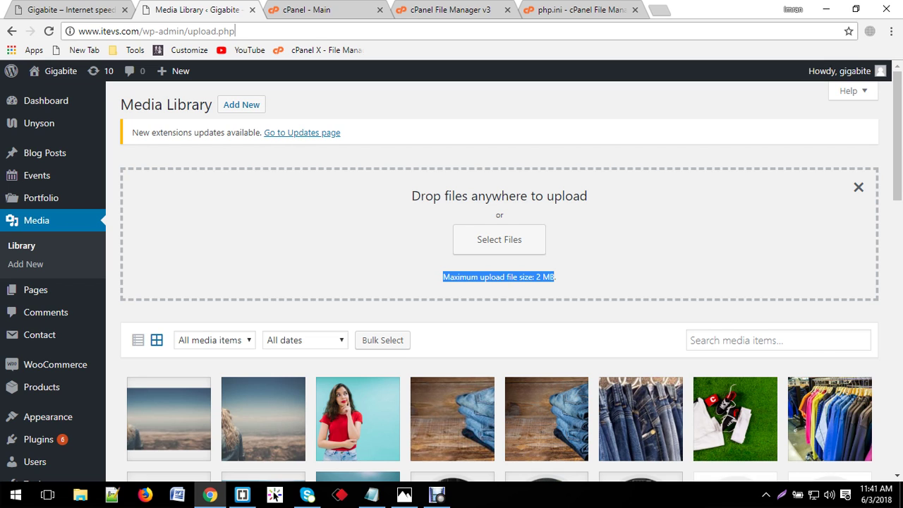
click(235, 32)
key(Return)
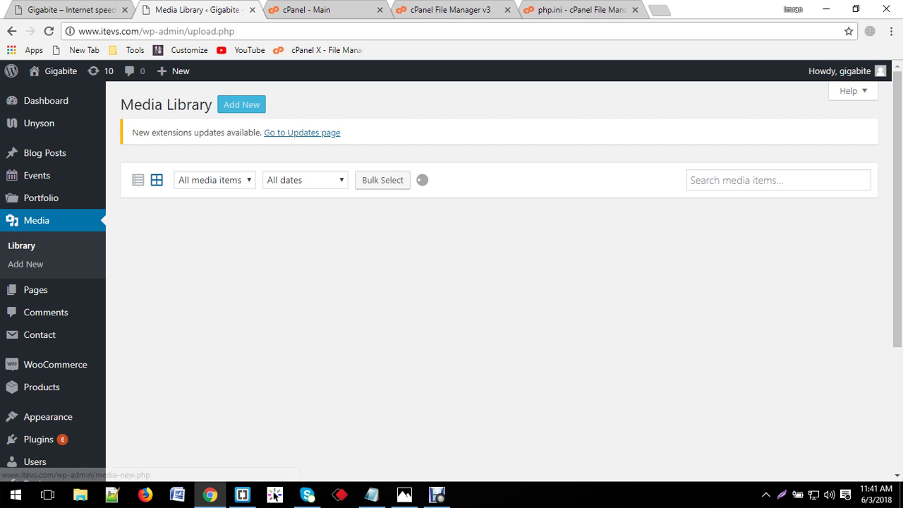
click(242, 105)
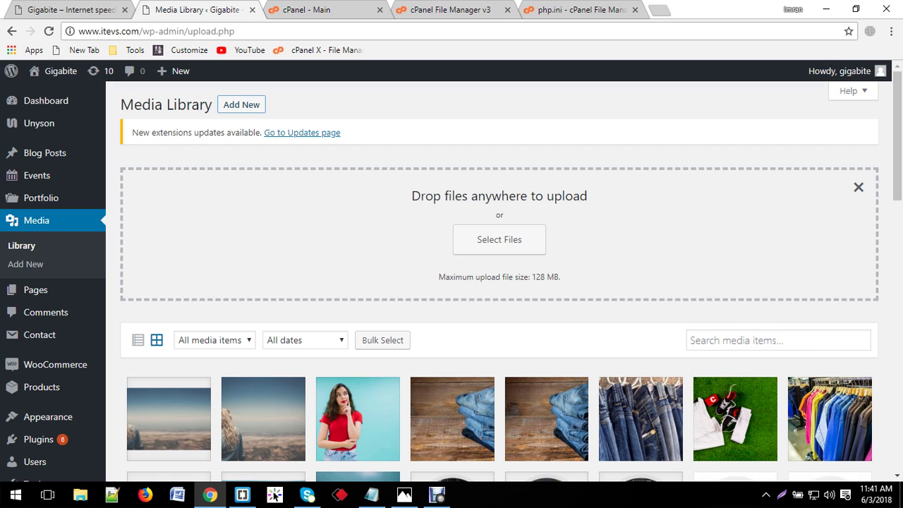
- Examine the maximum upload file size in the Media Library and the saved settings in php.ini
drag(560, 276, 439, 277)
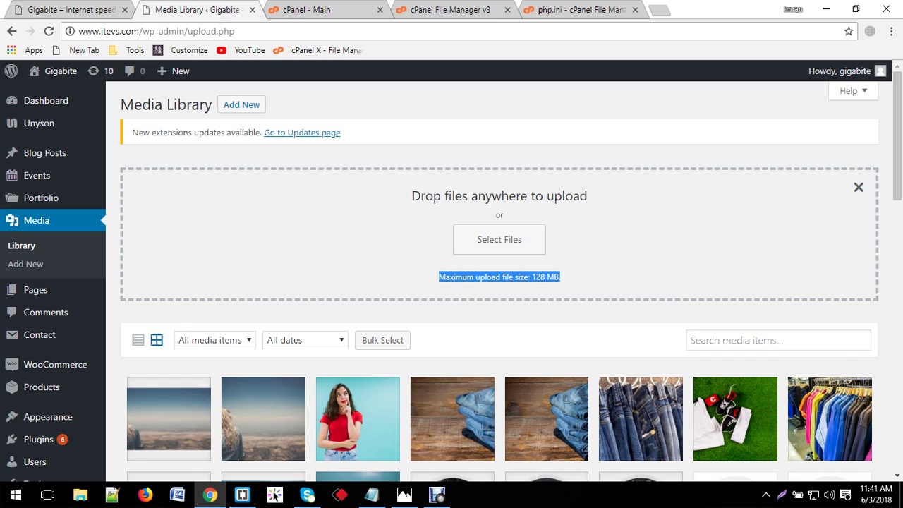
click(439, 276)
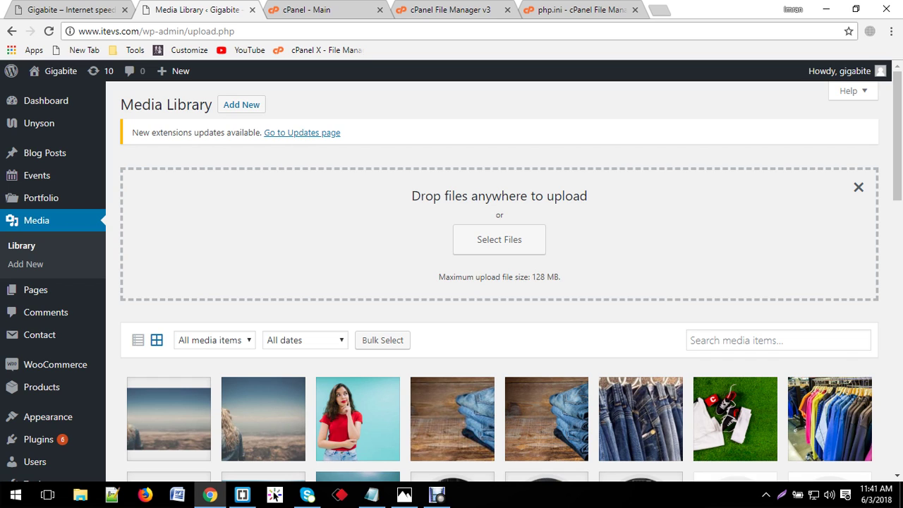
click(563, 10)
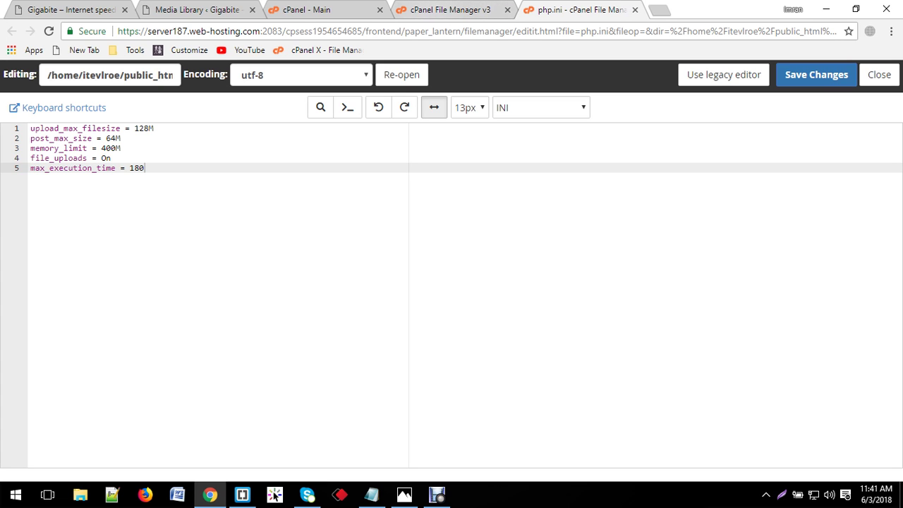
click(112, 158)
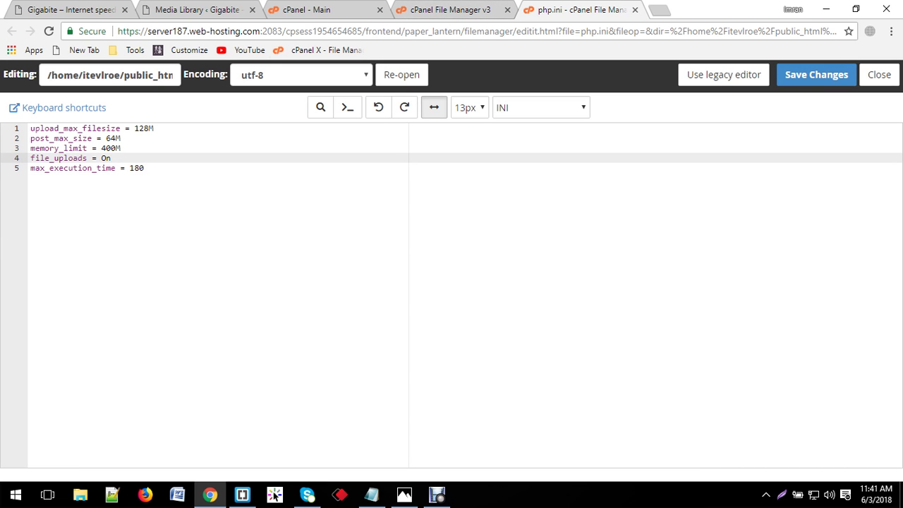
- Return to File Manager, dismiss the multiple-download request and search the wp-admin file list for "htacc"
click(444, 10)
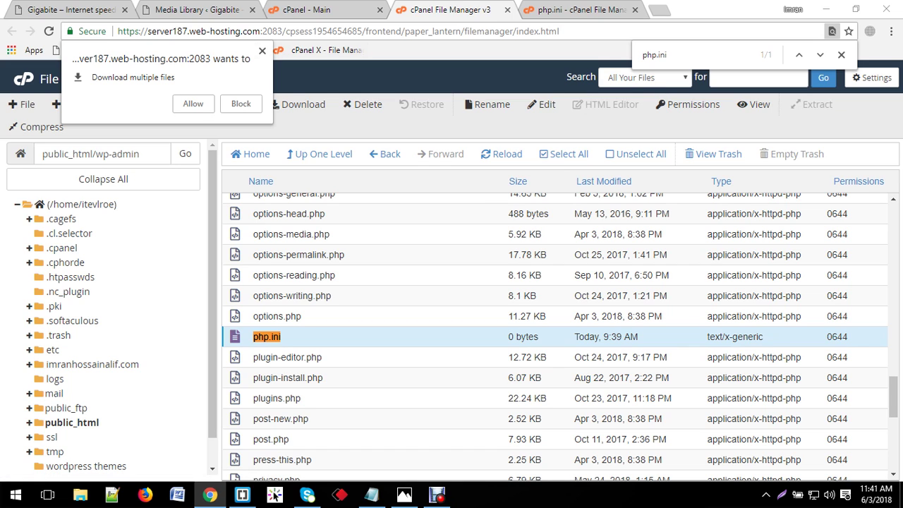
click(262, 50)
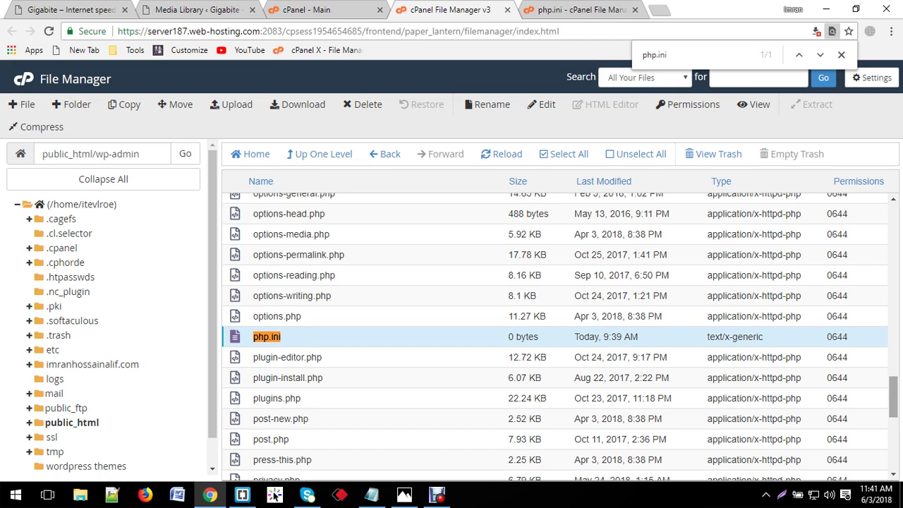
scroll(554, 337, down, 3)
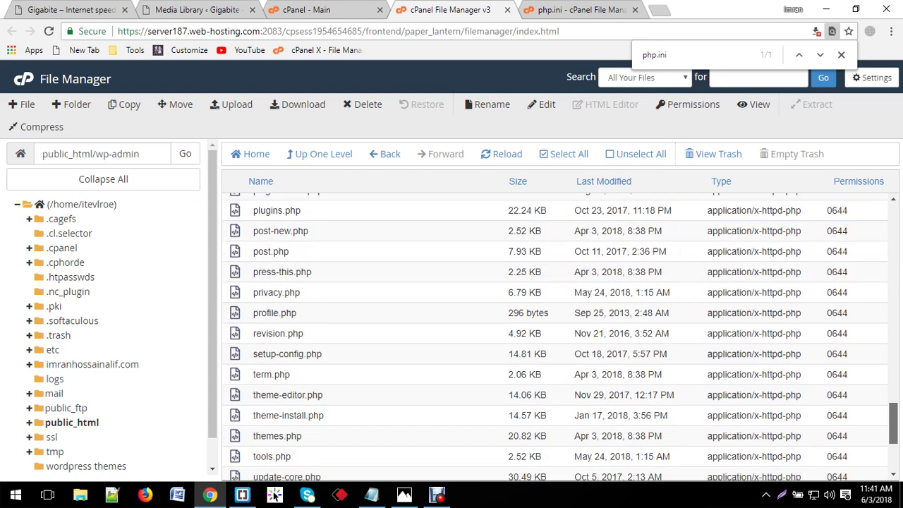
scroll(554, 336, up, 1)
scroll(554, 336, down, 2)
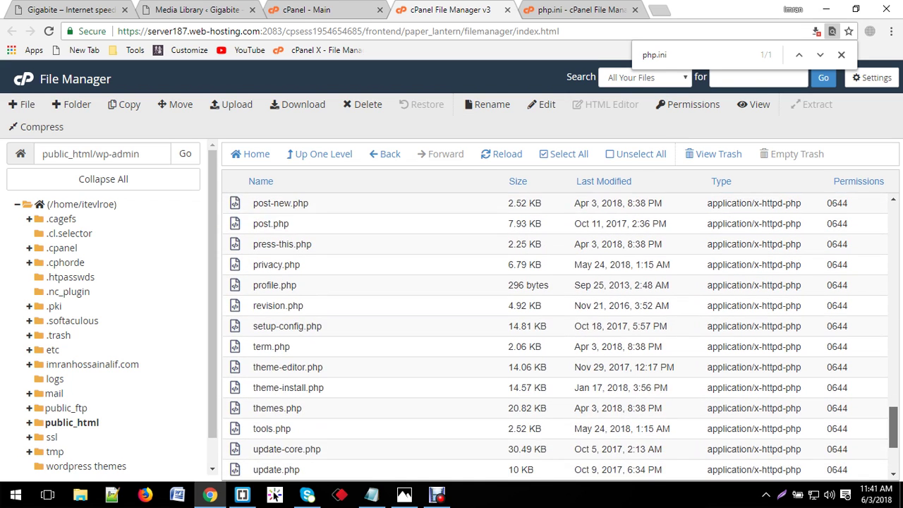
scroll(555, 336, down, 2)
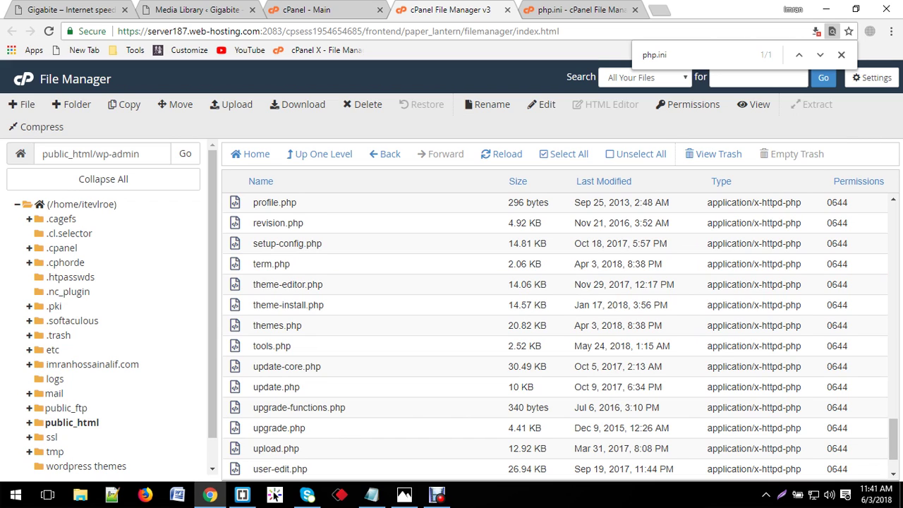
drag(667, 54, 657, 54)
key(ctrl+a)
text(ht)
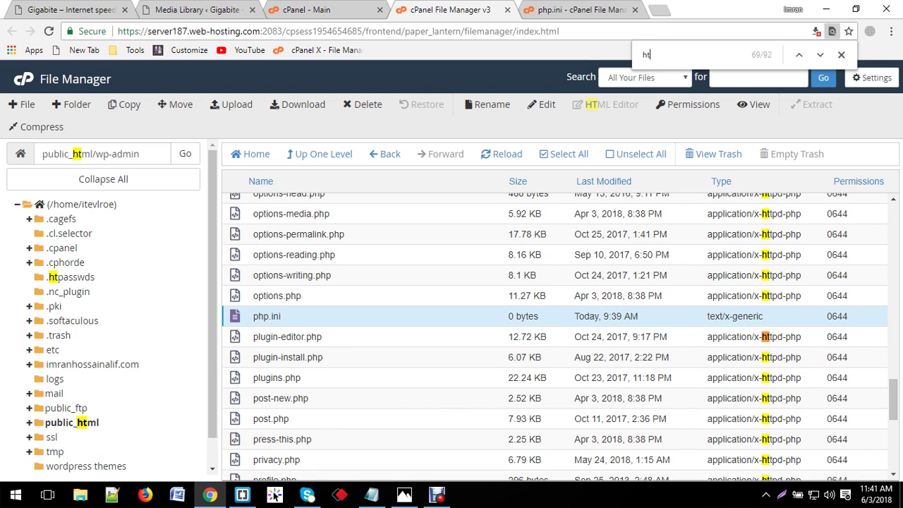
text(acc)
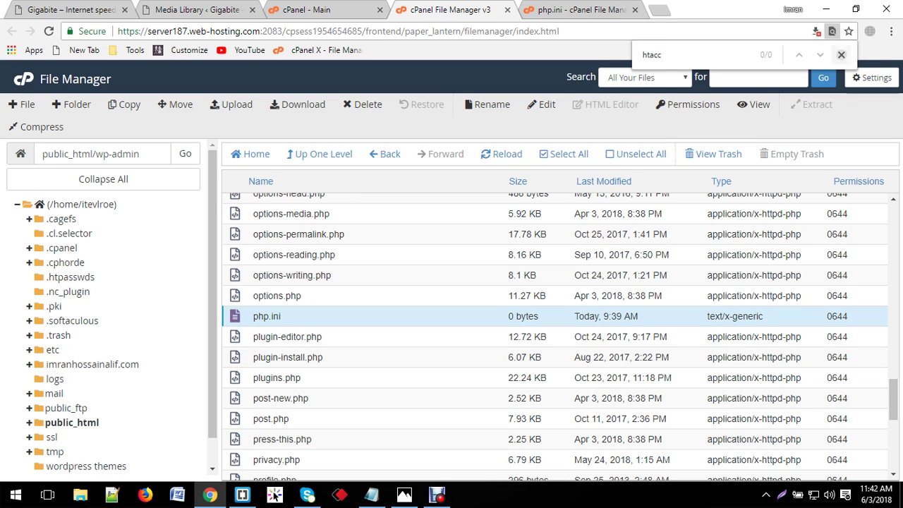
click(841, 55)
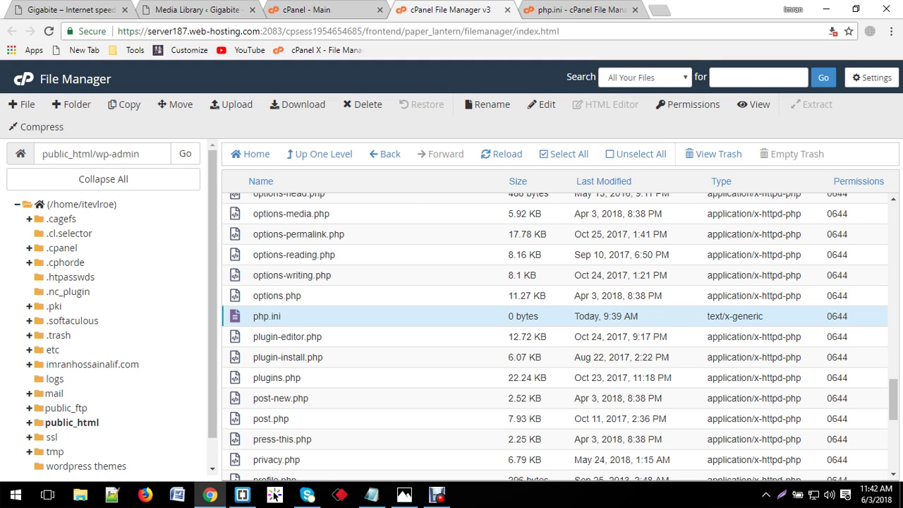
- Show the contents of the public_html folder and open its .htaccess file for editing in the code editor
click(71, 421)
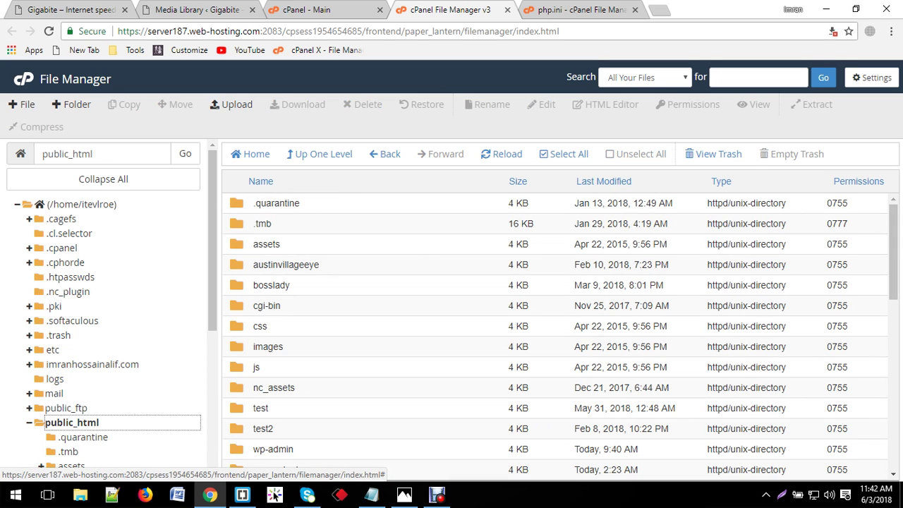
scroll(555, 331, down, 2)
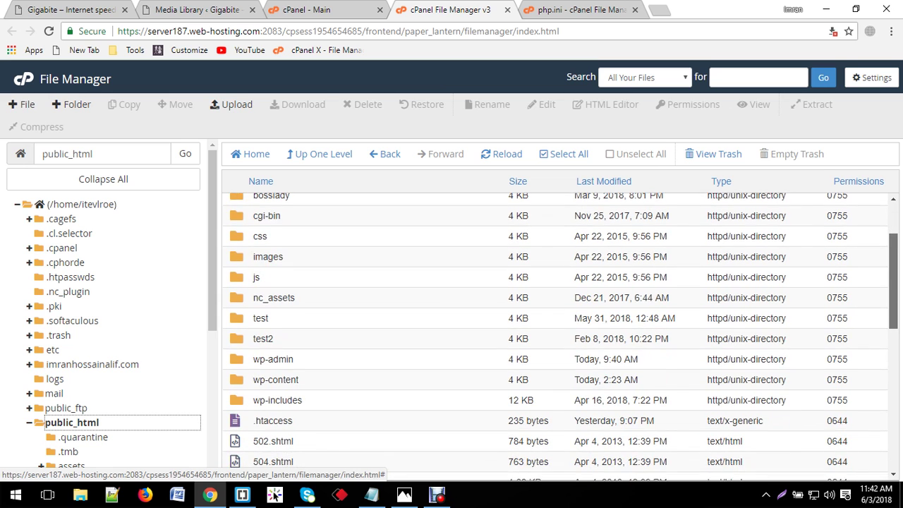
scroll(554, 331, down, 2)
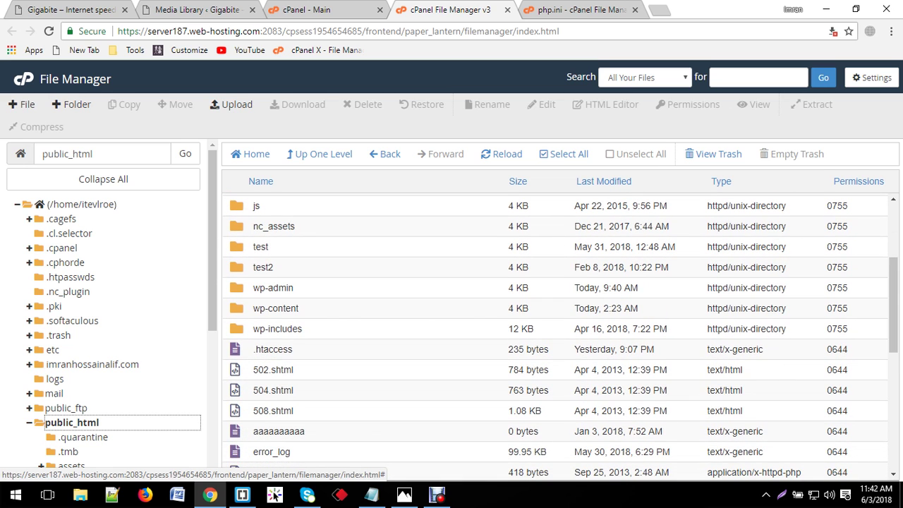
click(272, 349)
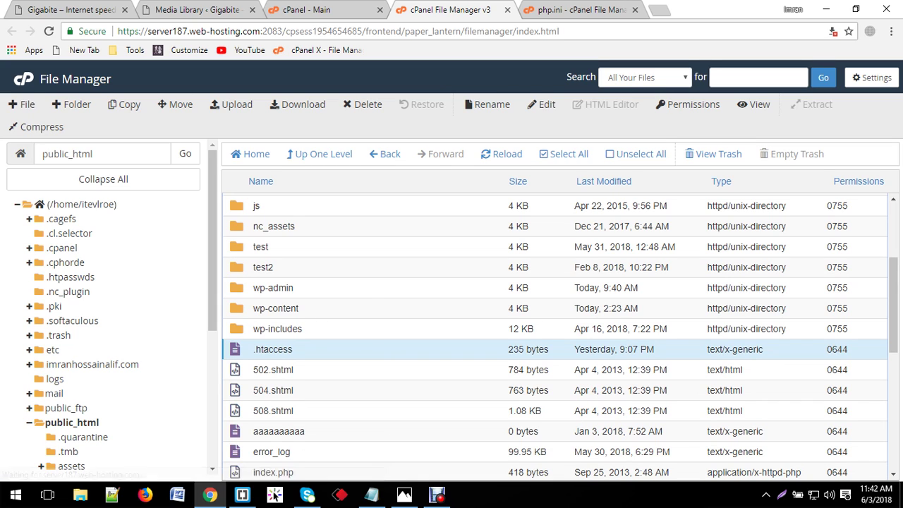
right_click(272, 349)
click(275, 344)
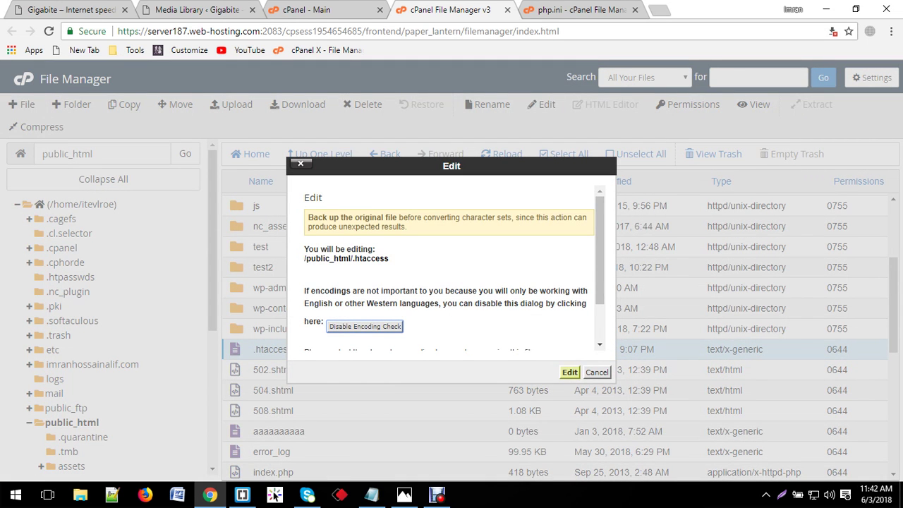
key(Return)
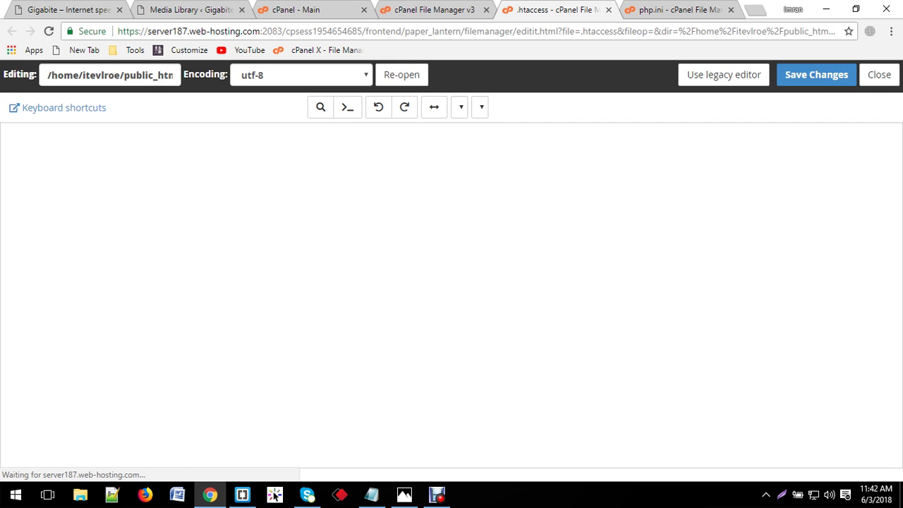
- Add blank lines after the "# END WordPress" line in .htaccess
drag(106, 227, 83, 158)
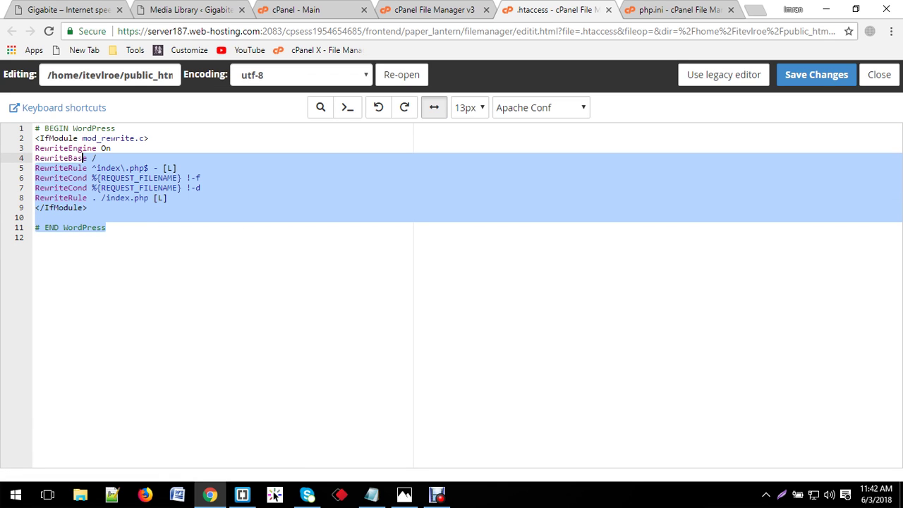
click(35, 217)
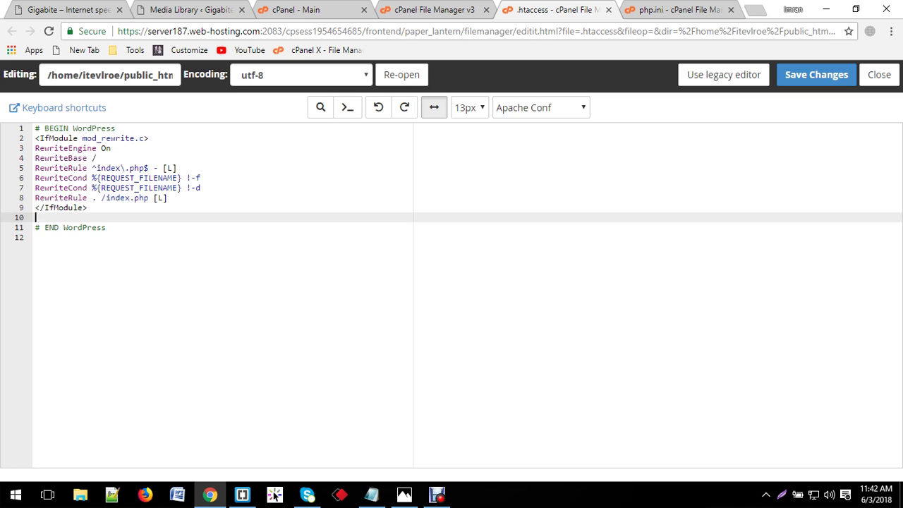
click(105, 227)
key(Return)
key(Return)
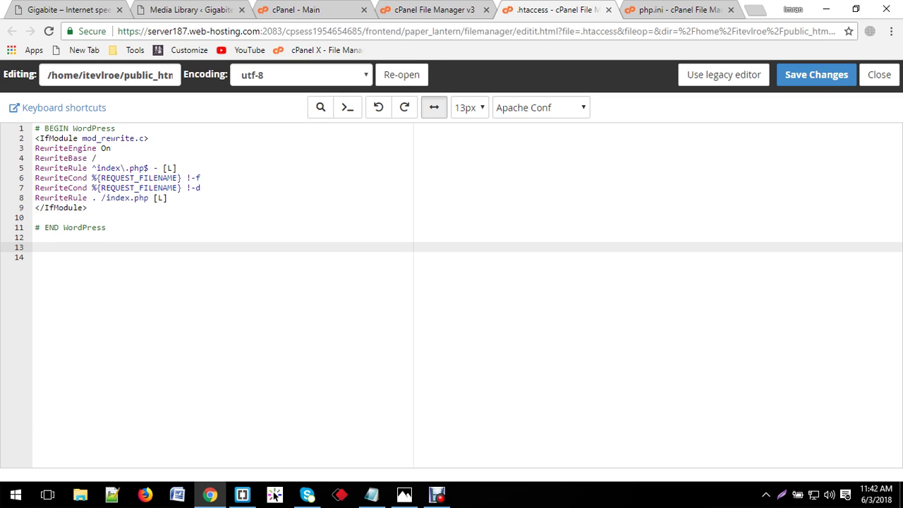
double_click(73, 228)
drag(64, 227, 35, 227)
click(106, 227)
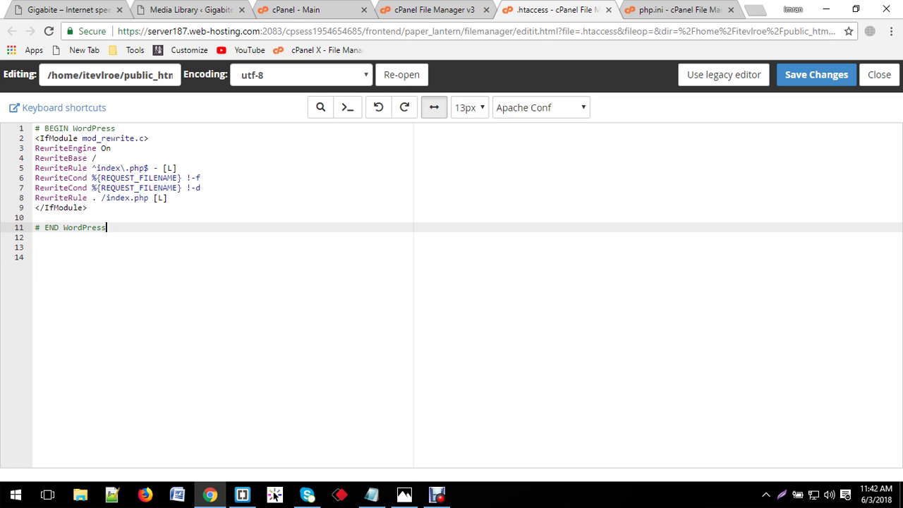
key(Return)
key(Return)
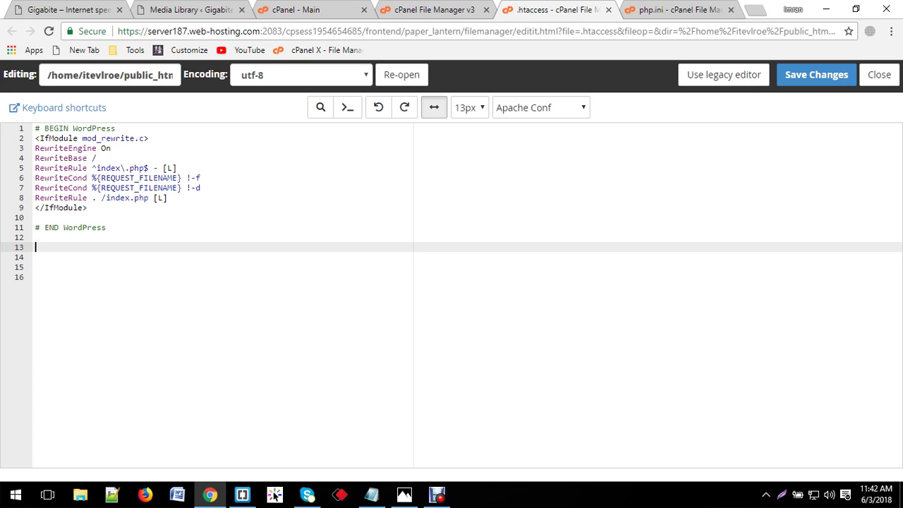
- Switch to the Notepad file "copying" and copy the five php_value lines listed for the htaccess file
click(371, 495)
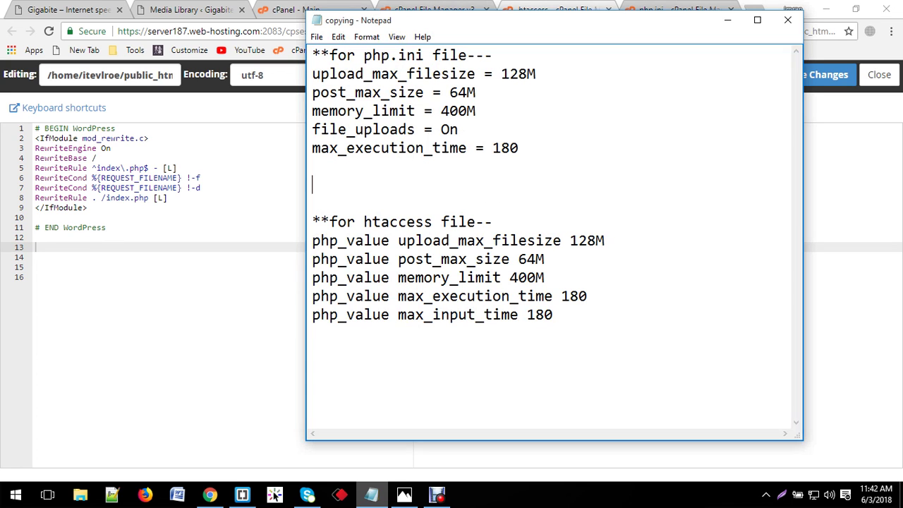
drag(519, 148, 312, 73)
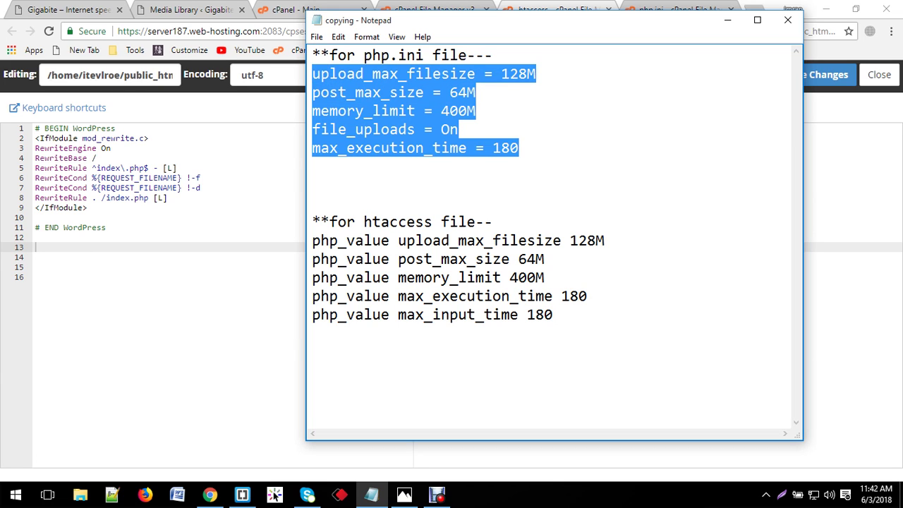
click(312, 203)
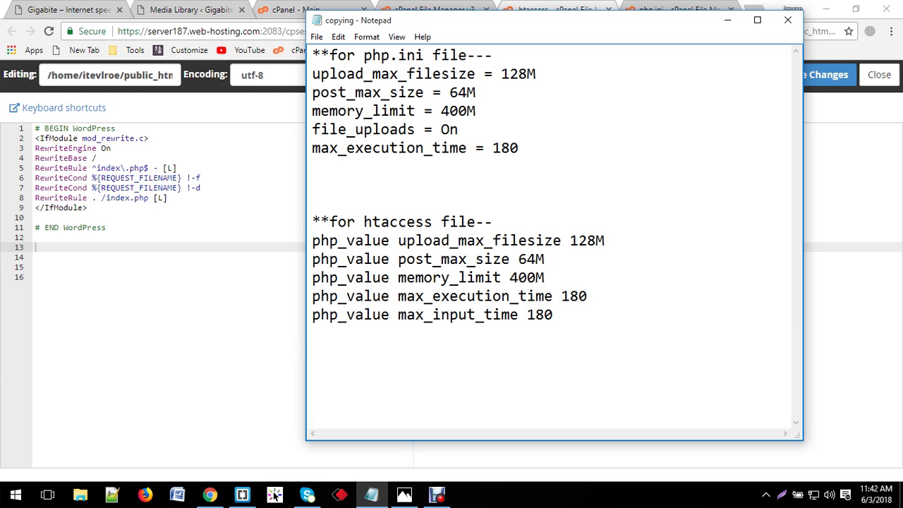
drag(554, 314, 312, 241)
key(ctrl+c)
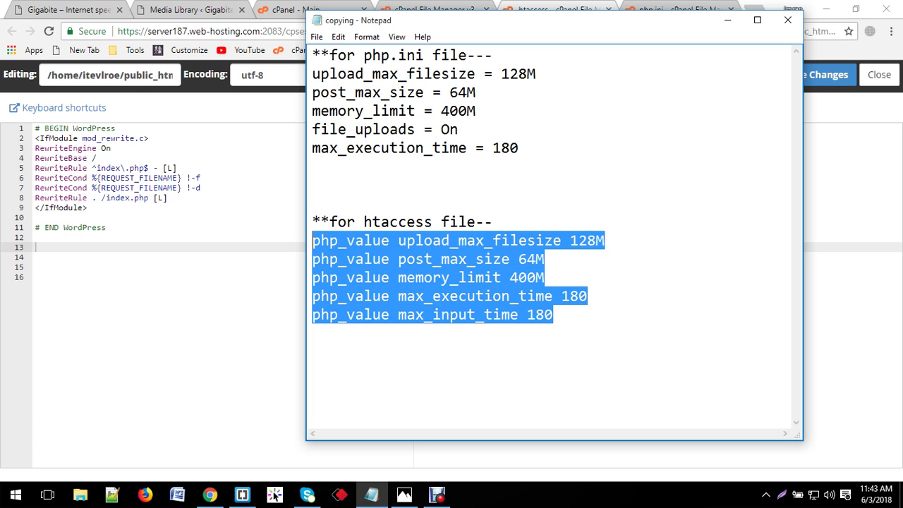
- Paste the php_value lines upload_max_filesize 128M, post_max_size 64M, memory_limit 400M, max_execution_time 180 and max_input_time 180 below "# END WordPress" in .htaccess
click(35, 267)
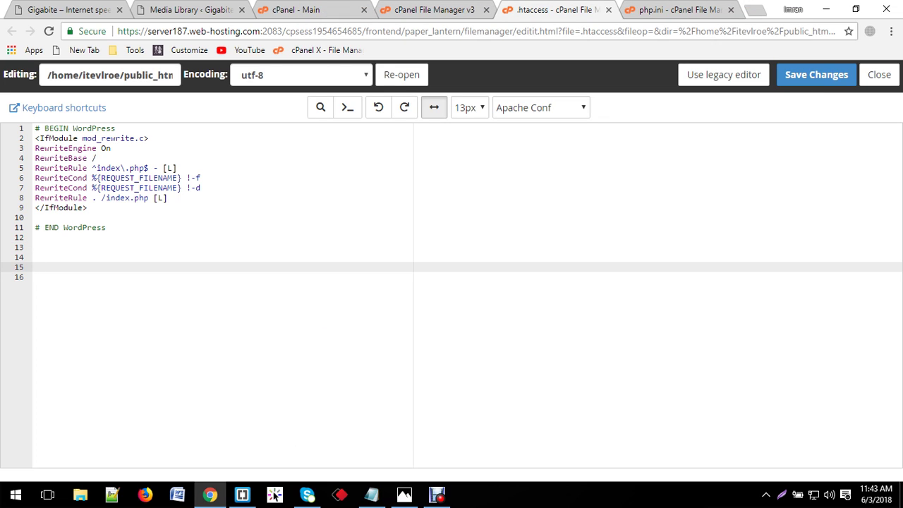
key(ctrl+v)
click(187, 297)
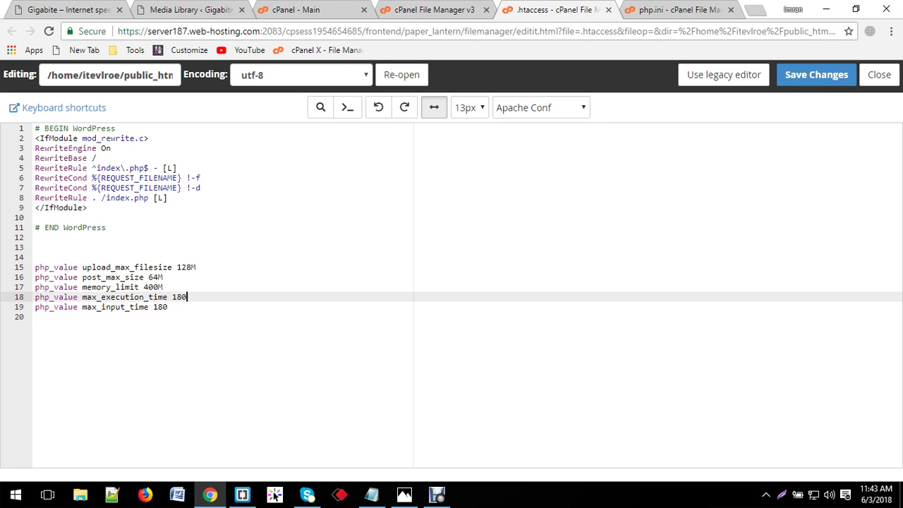
- Insert a blank line above "# BEGIN WordPress", remove two blank lines above the php_value block and save .htaccess
drag(106, 227, 35, 227)
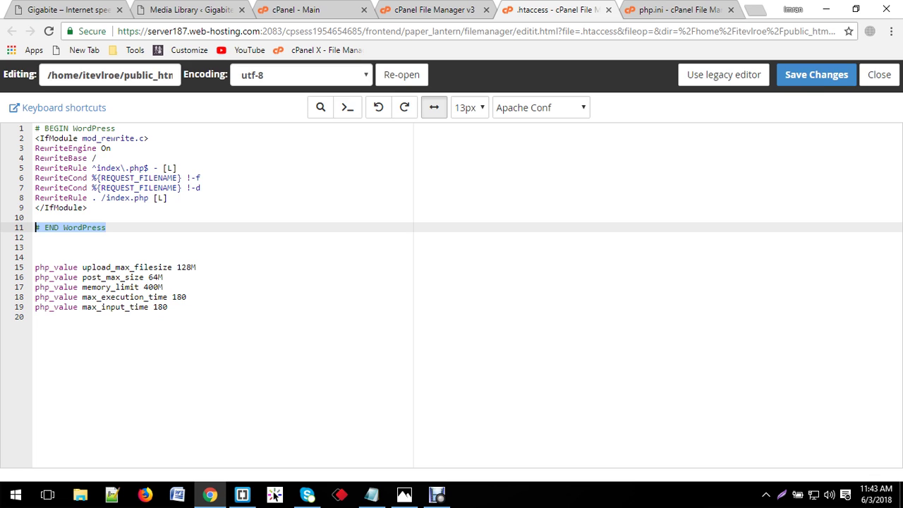
click(35, 129)
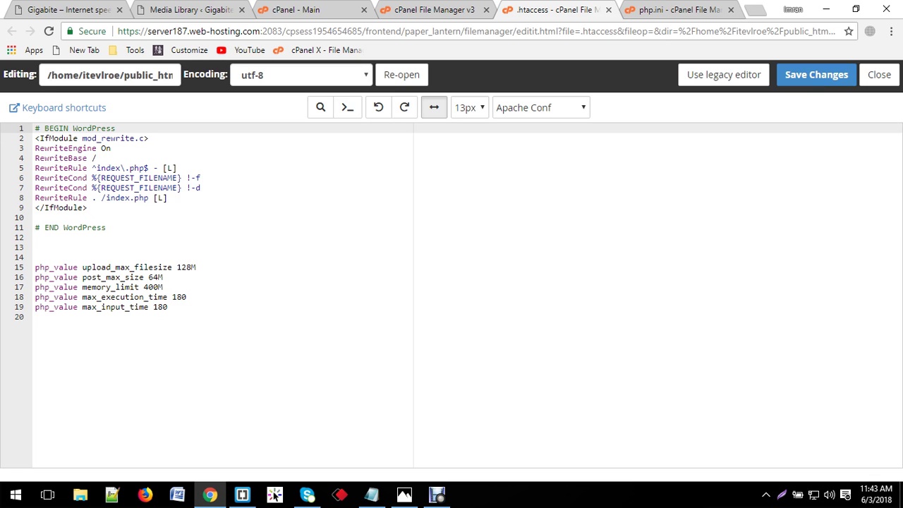
key(Return)
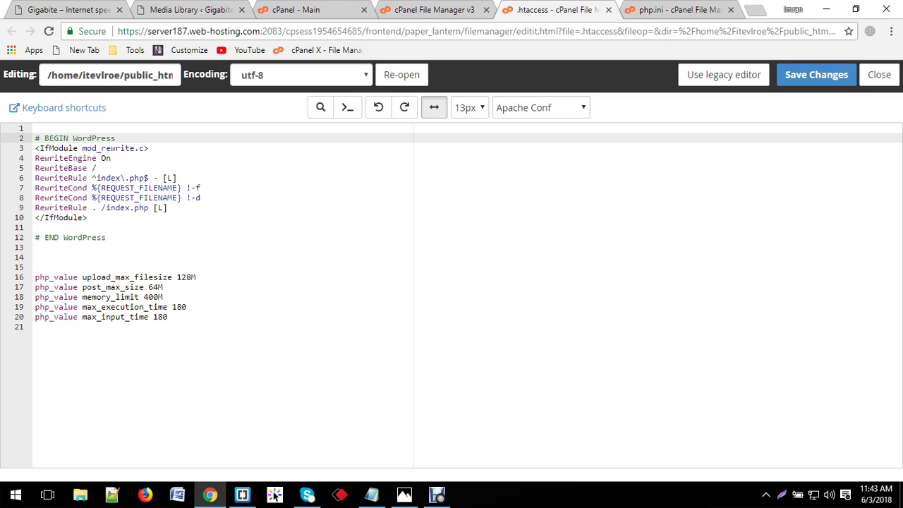
click(35, 267)
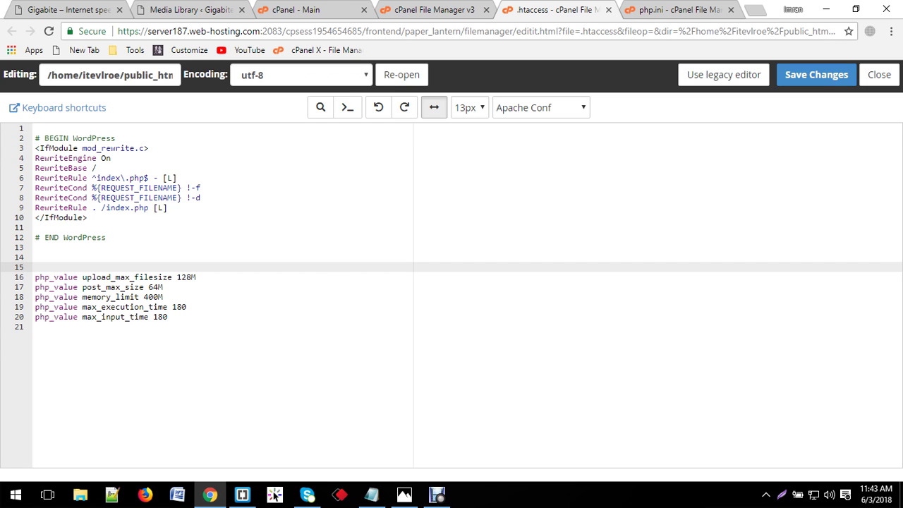
key(BackSpace)
key(BackSpace)
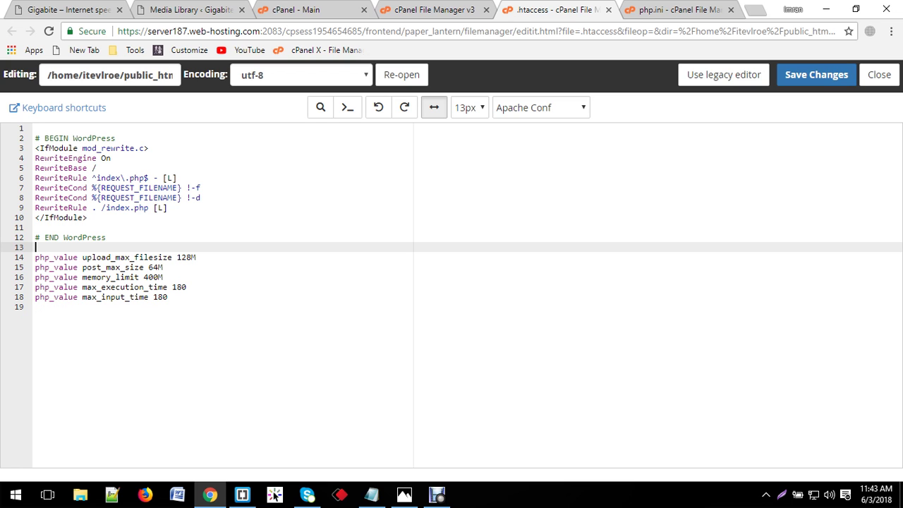
click(815, 74)
click(816, 74)
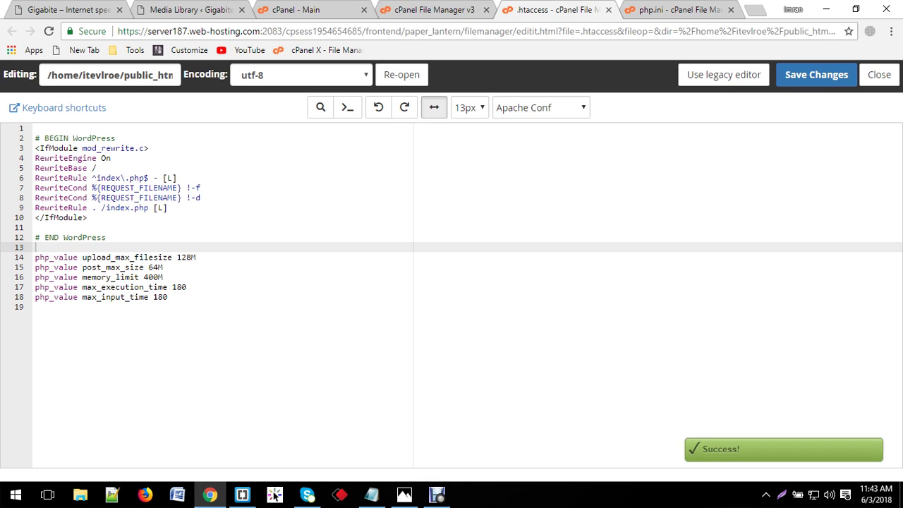
- Delete the five php_value lines from .htaccess and save the file
drag(170, 297, 36, 257)
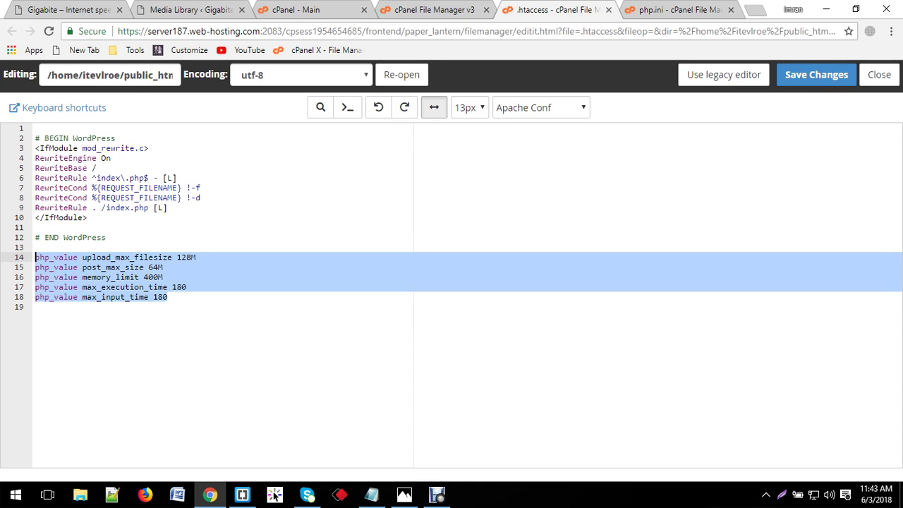
key(BackSpace)
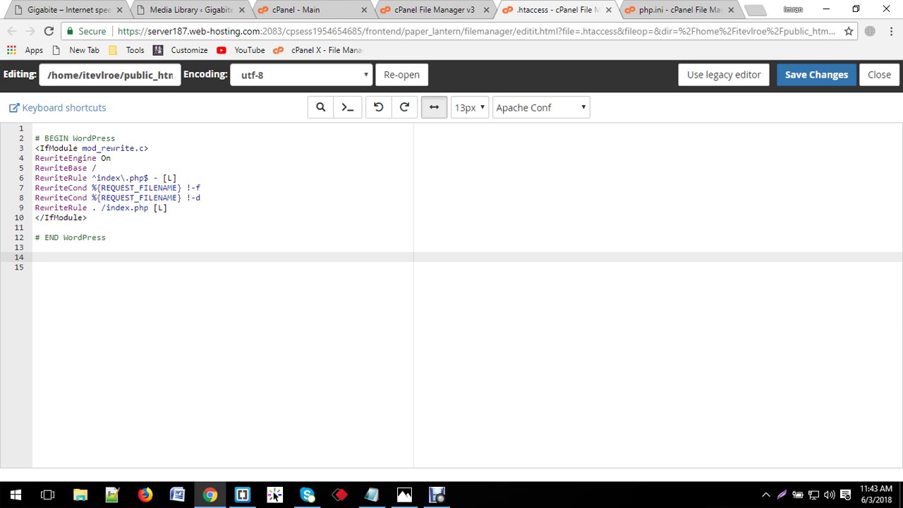
click(822, 75)
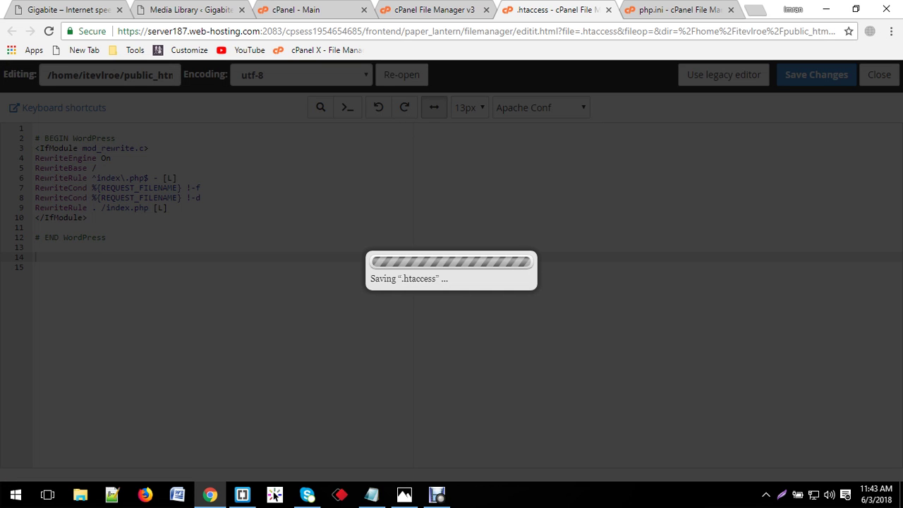
click(434, 9)
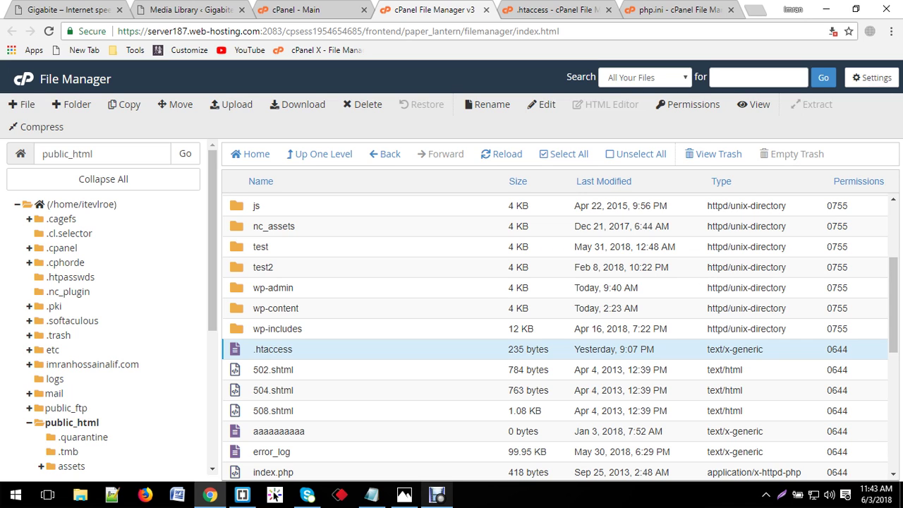
click(437, 494)
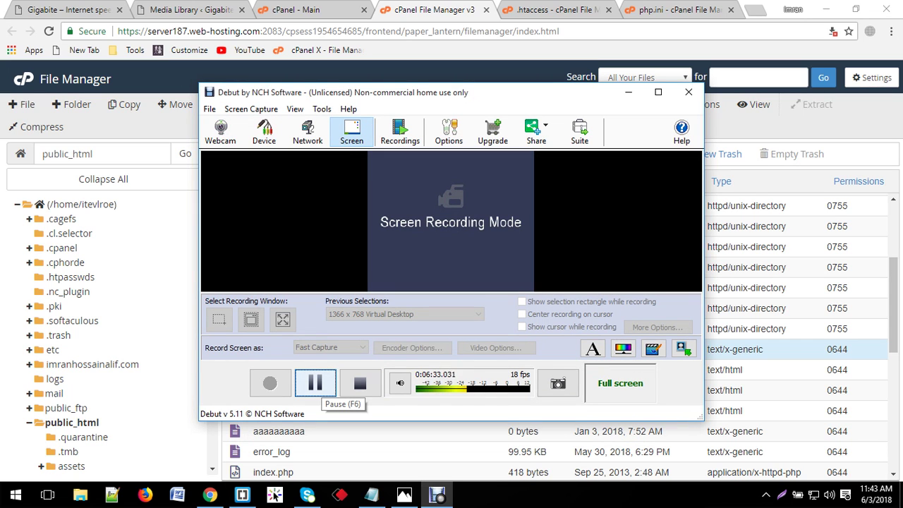